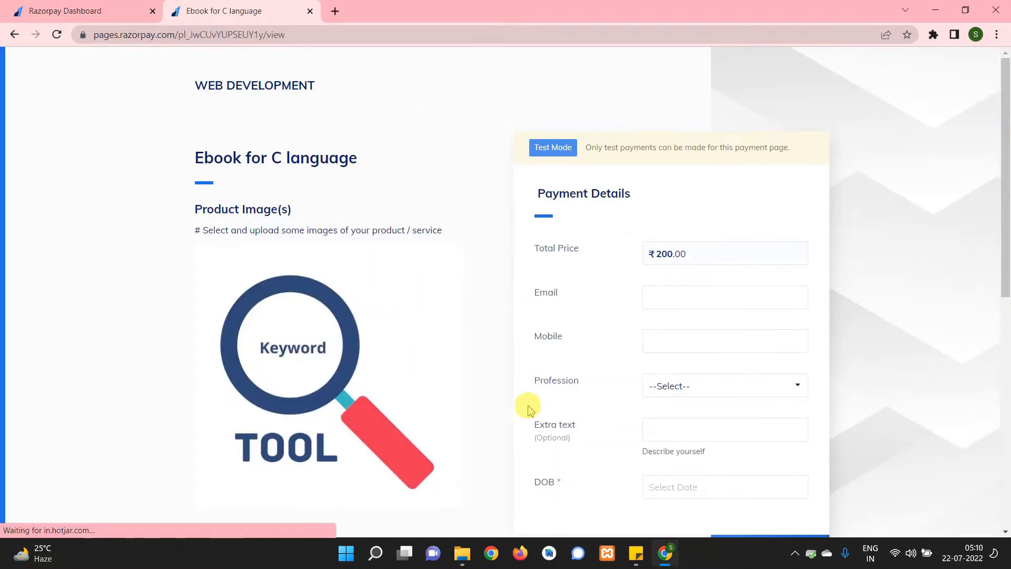
- Examine the published Ebook for C language payment page, including its product details, payment fields and Profession options
{"action": "scroll", "coordinate": [422, 364], "scroll_direction": "down", "scroll_amount": 4}
{"action": "scroll", "coordinate": [327, 338], "scroll_direction": "down", "scroll_amount": 5}
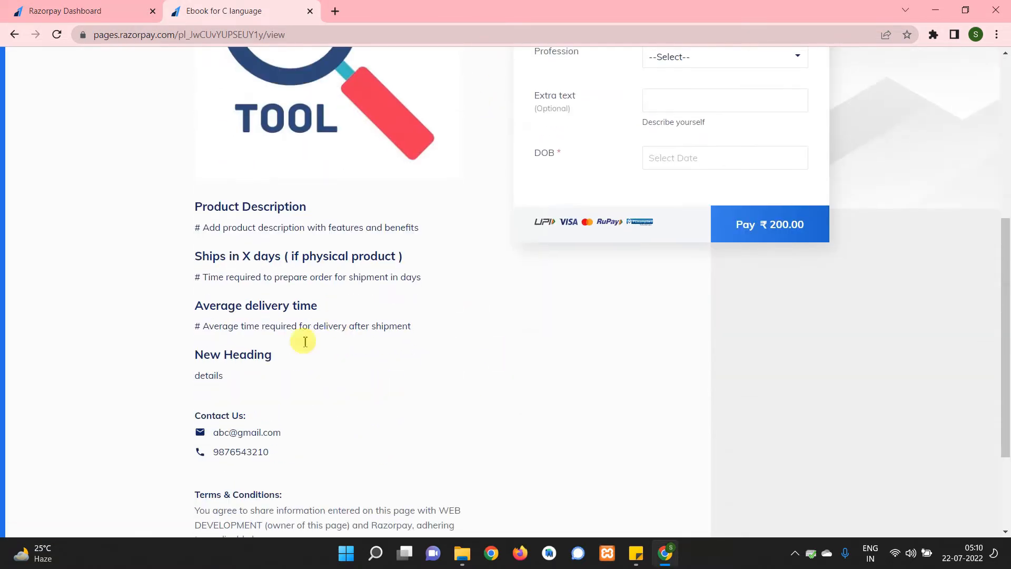
{"action": "scroll", "coordinate": [277, 474], "scroll_direction": "up", "scroll_amount": 2}
{"action": "scroll", "coordinate": [279, 465], "scroll_direction": "up", "scroll_amount": 6}
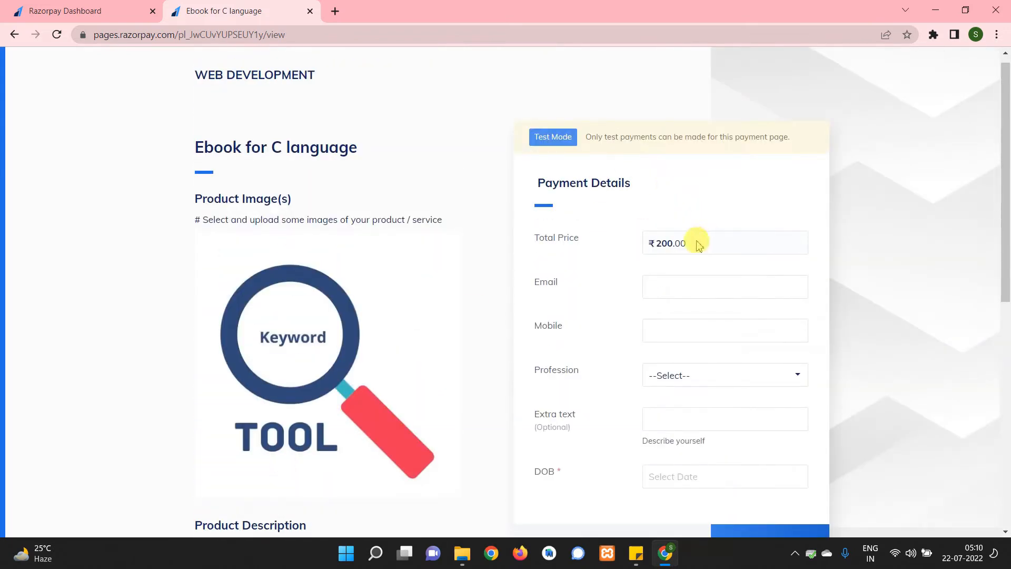
{"action": "left_click", "coordinate": [671, 283]}
{"action": "left_click", "coordinate": [594, 307]}
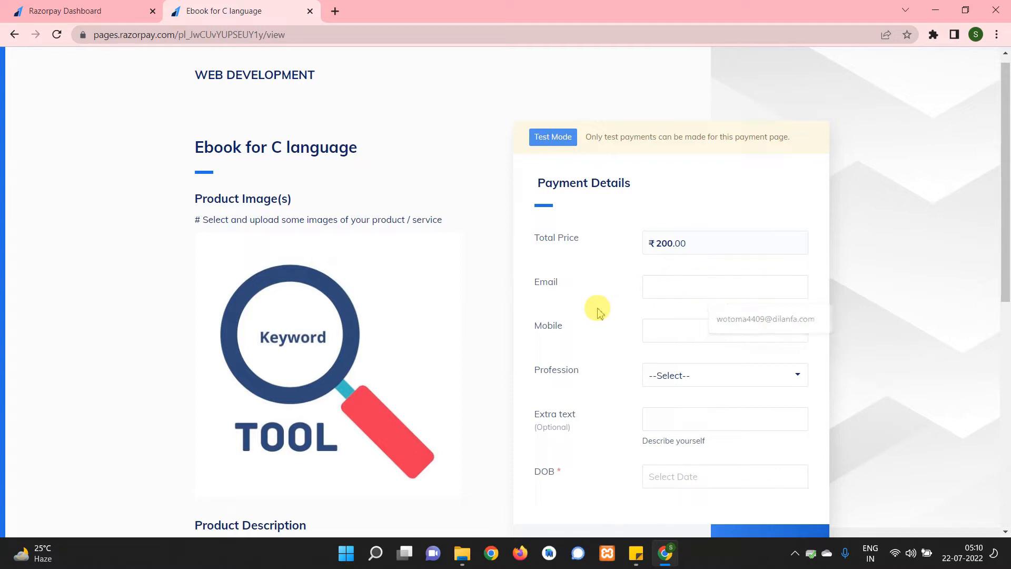
{"action": "scroll", "coordinate": [616, 400], "scroll_direction": "down", "scroll_amount": 1}
{"action": "scroll", "coordinate": [616, 401], "scroll_direction": "down", "scroll_amount": 2}
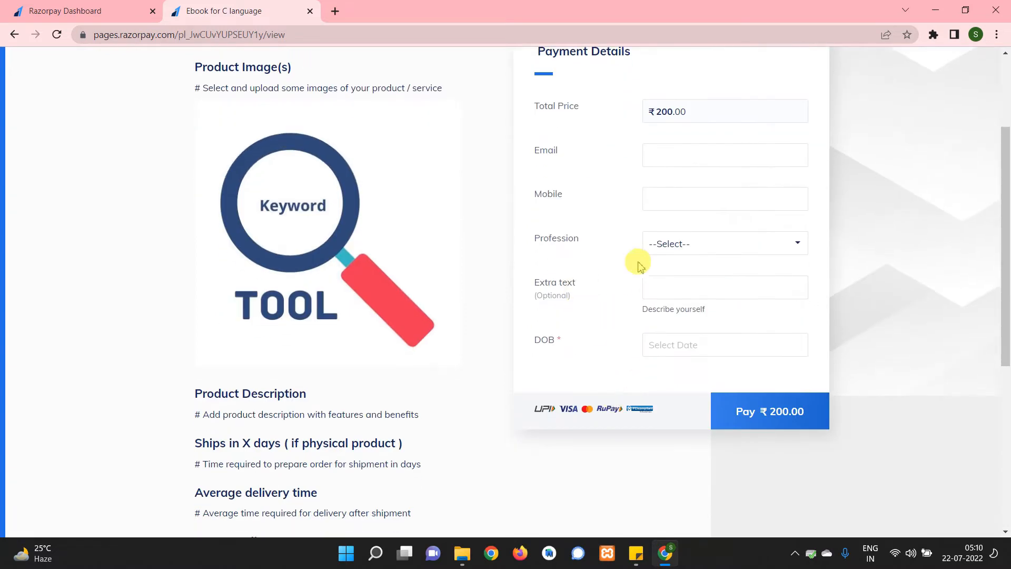
{"action": "left_click", "coordinate": [771, 244]}
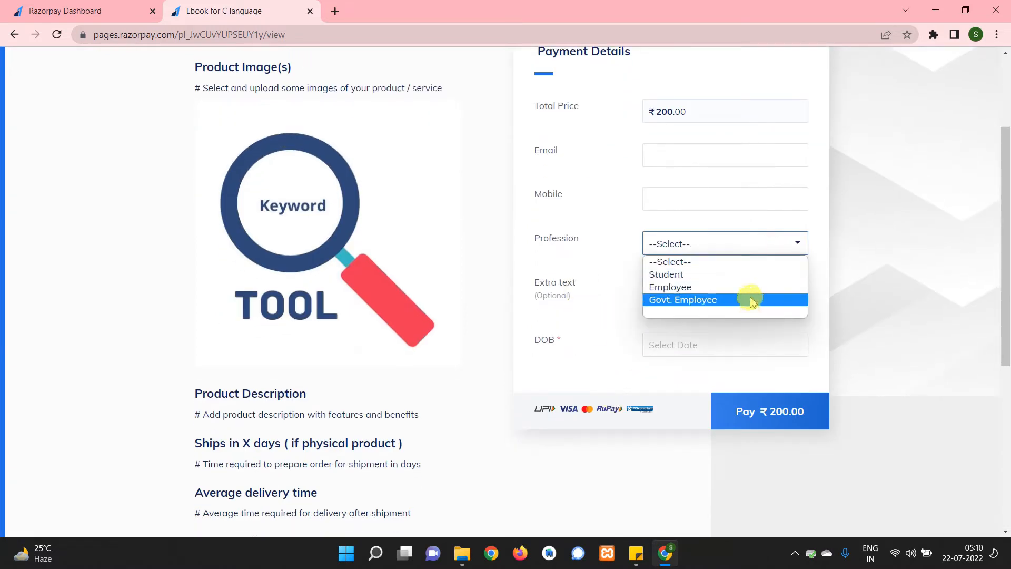
{"action": "left_click", "coordinate": [597, 251]}
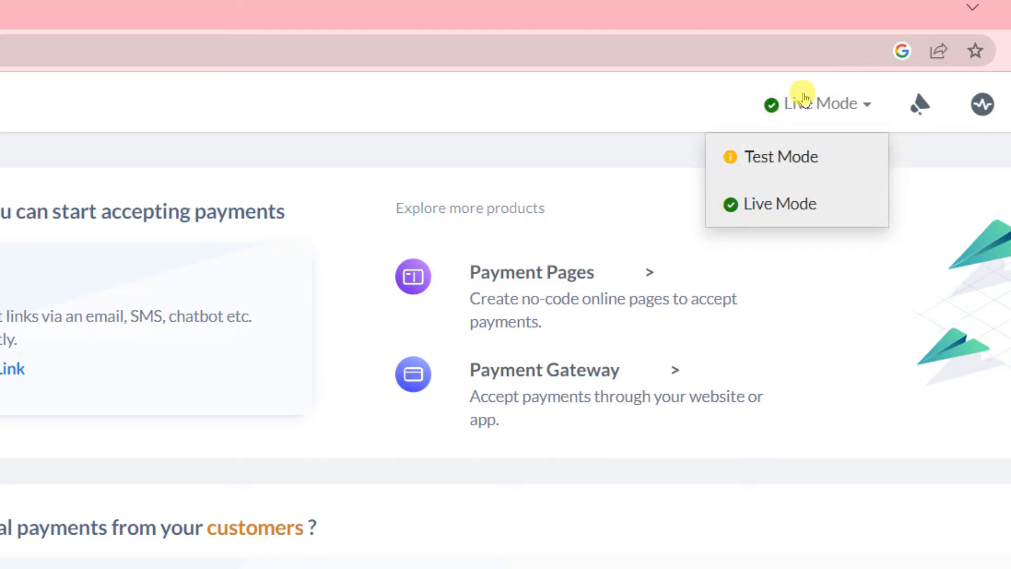
- Switch the dashboard to Test Mode, open Payment Pages and dismiss the test mode notice
{"action": "left_click", "coordinate": [804, 99]}
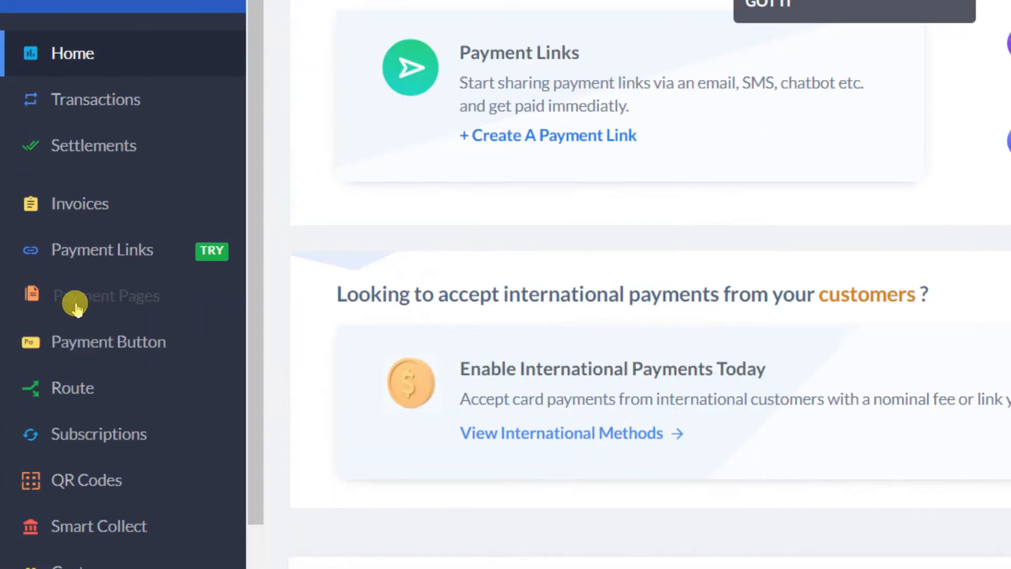
{"action": "left_click", "coordinate": [52, 306]}
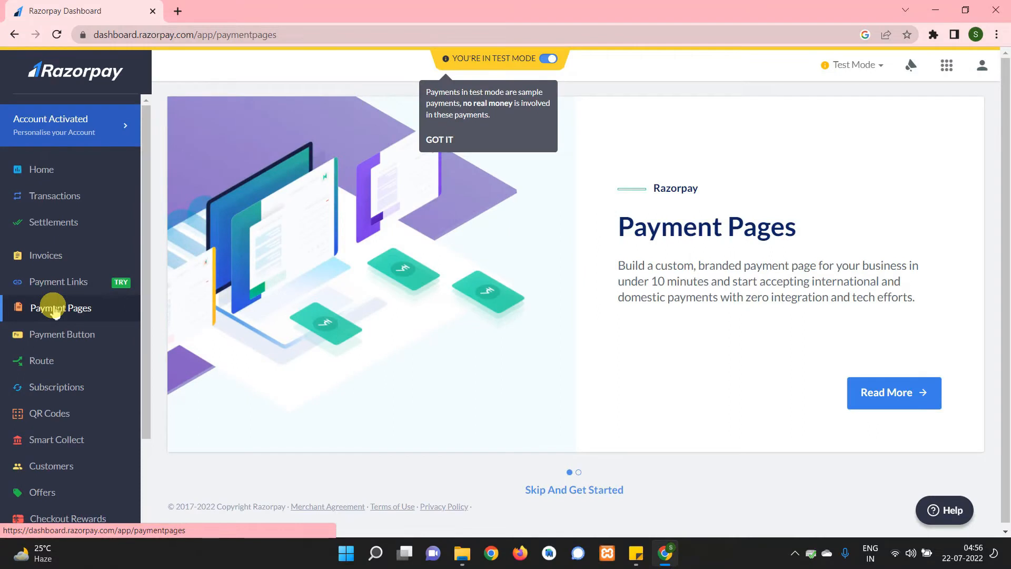
{"action": "left_click", "coordinate": [440, 138]}
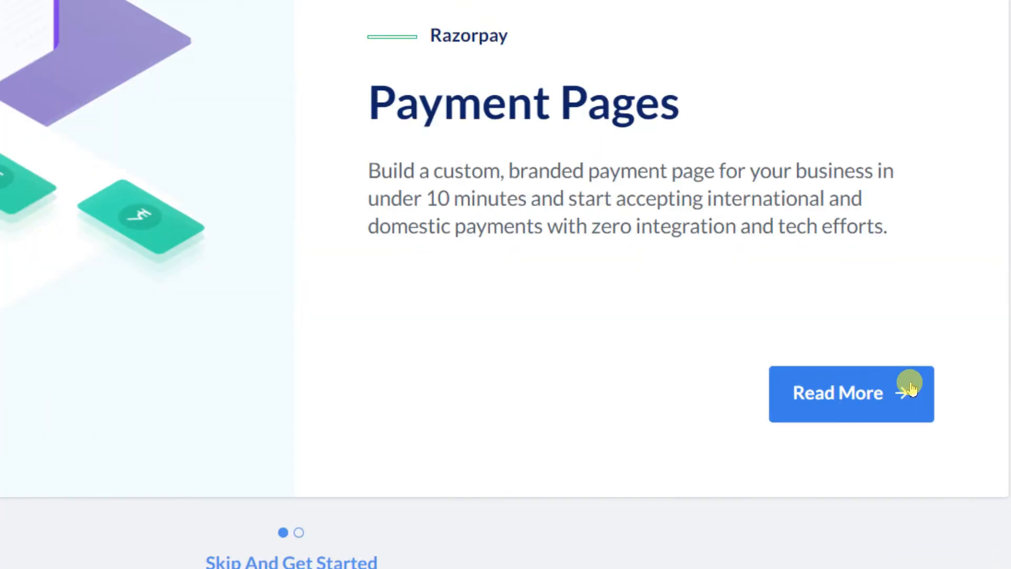
- Go through the Payment Pages introduction and start creating a new payment page
{"action": "left_click", "coordinate": [912, 388]}
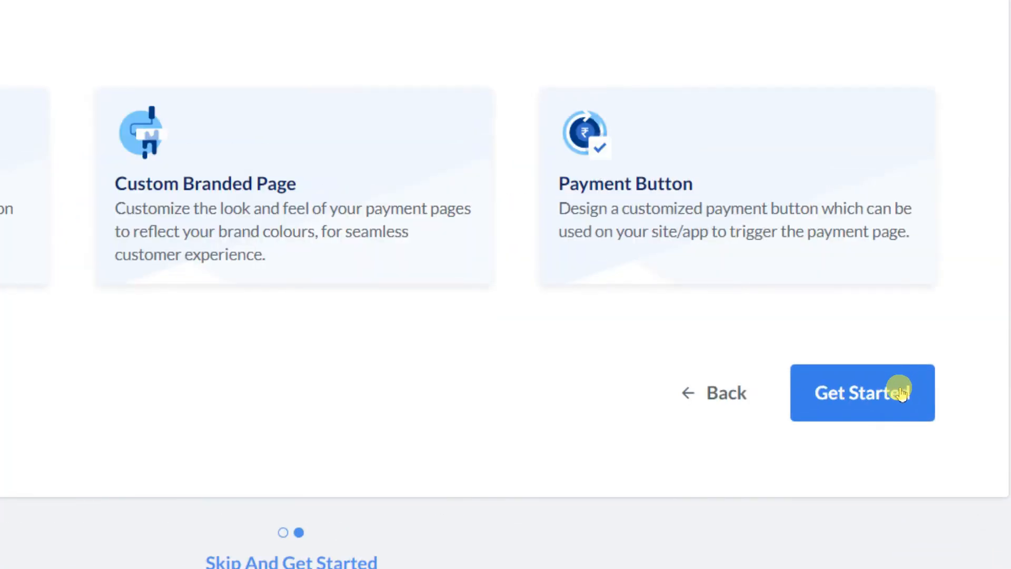
{"action": "left_click", "coordinate": [902, 392]}
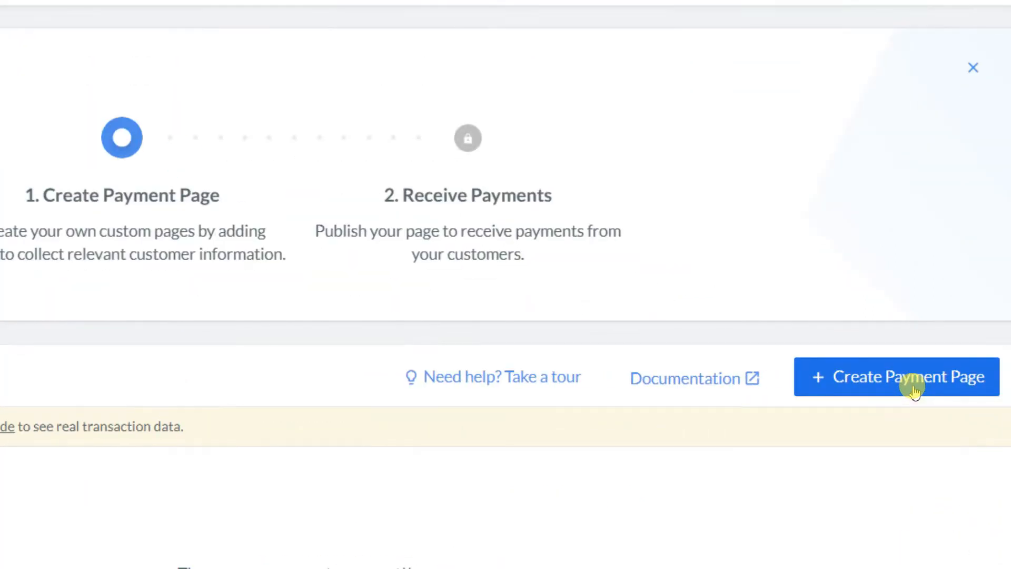
{"action": "left_click", "coordinate": [915, 393]}
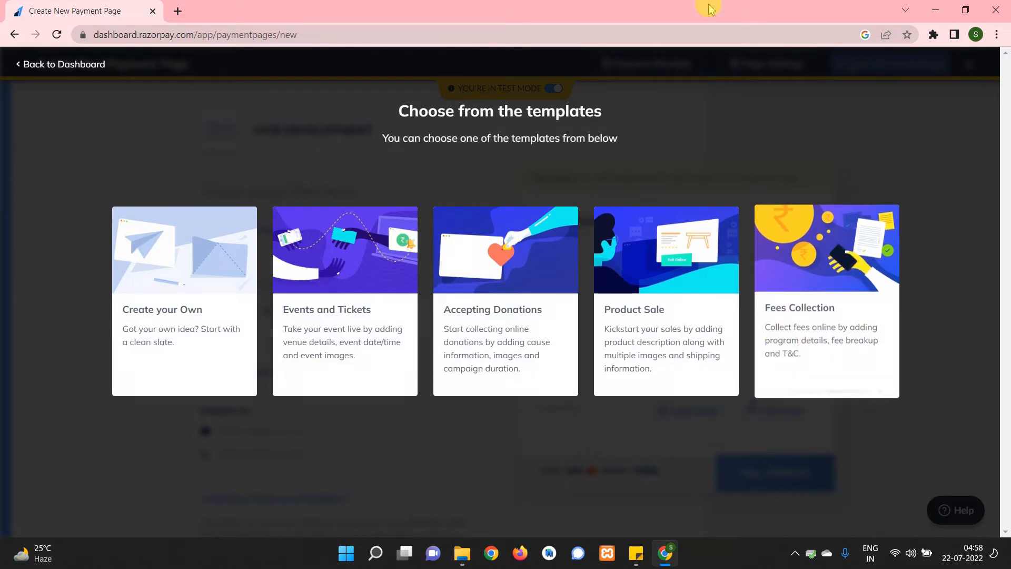
- Base the new payment page on the Product Sale template and title it "Ebook for C language"
{"action": "mouse_move", "coordinate": [606, 316]}
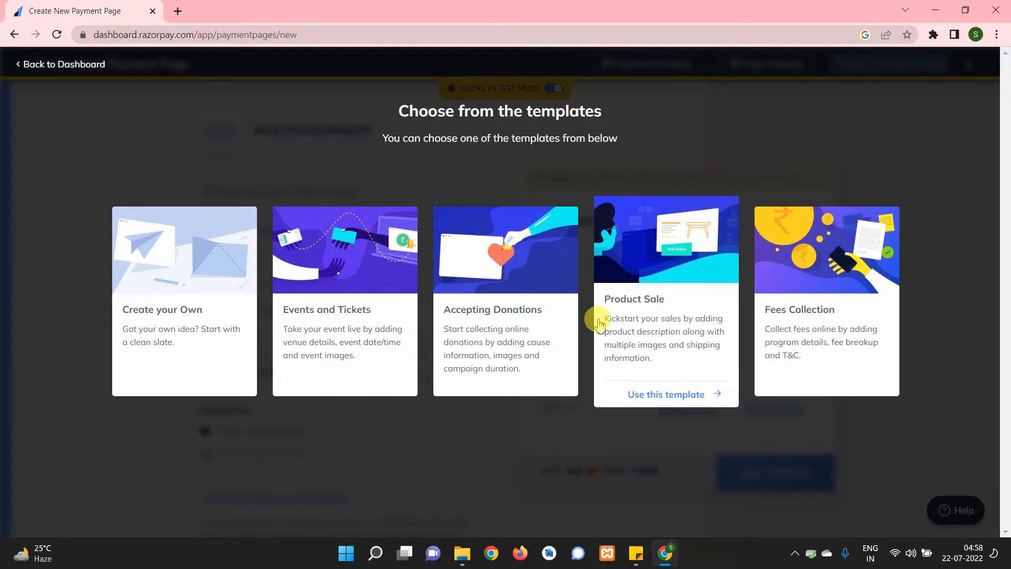
{"action": "left_click", "coordinate": [668, 399]}
{"action": "left_click", "coordinate": [909, 150]}
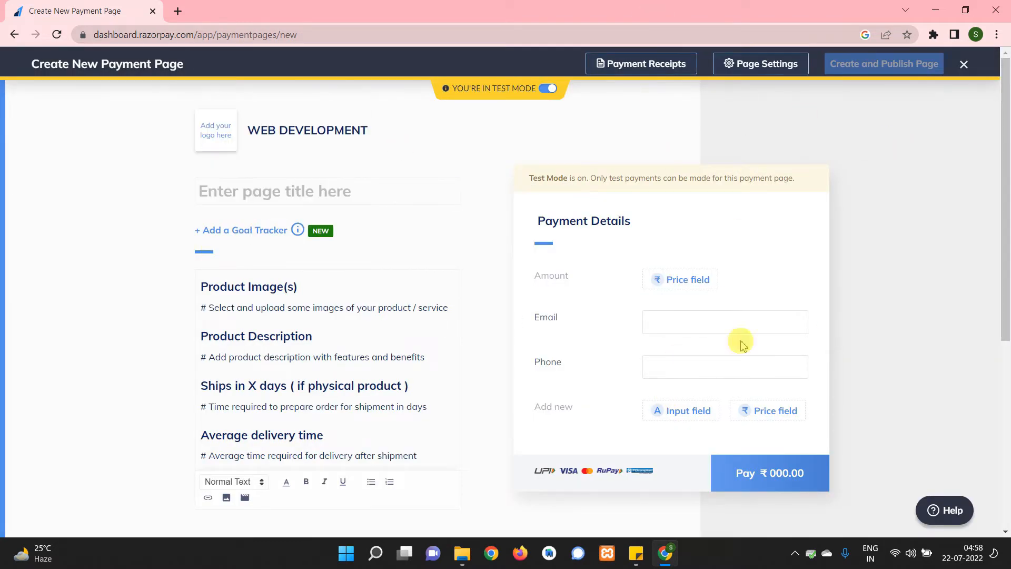
{"action": "scroll", "coordinate": [390, 272], "scroll_direction": "down", "scroll_amount": 6}
{"action": "scroll", "coordinate": [392, 272], "scroll_direction": "up", "scroll_amount": 6}
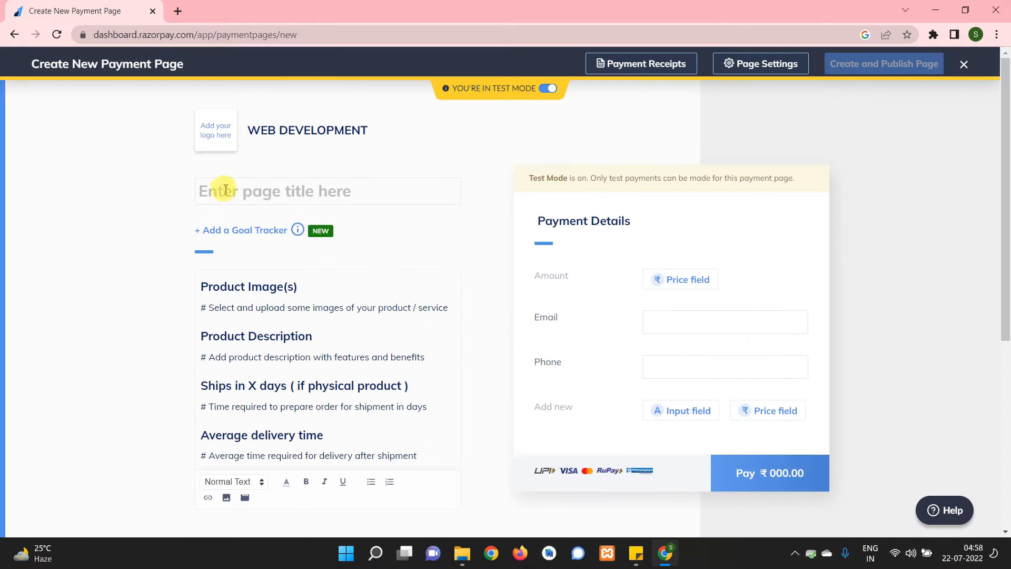
{"action": "left_click", "coordinate": [235, 230]}
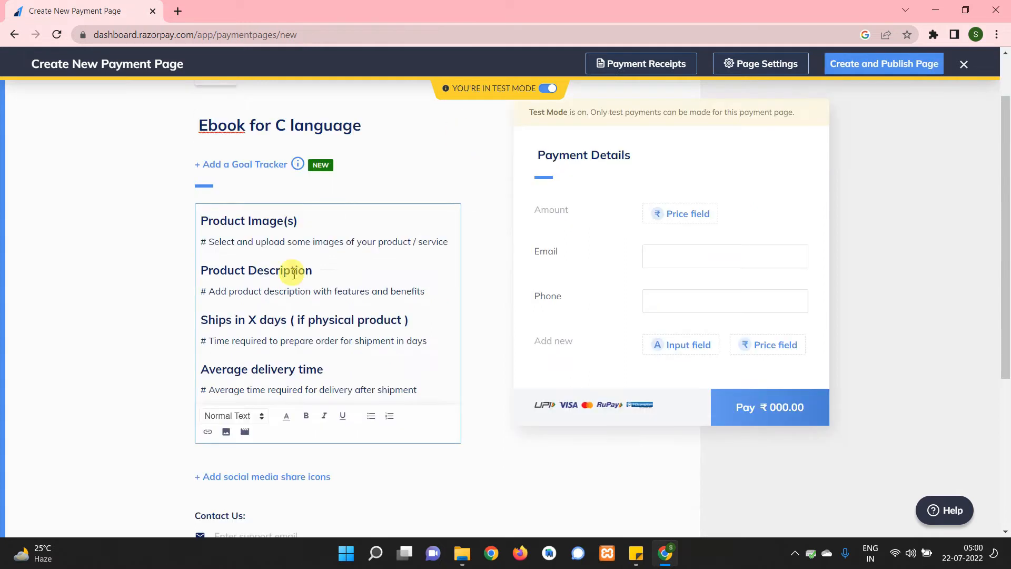
- Insert the Tool image from the Downloads folder on a new line below the Product Image(s) placeholder text
{"action": "left_click", "coordinate": [235, 240]}
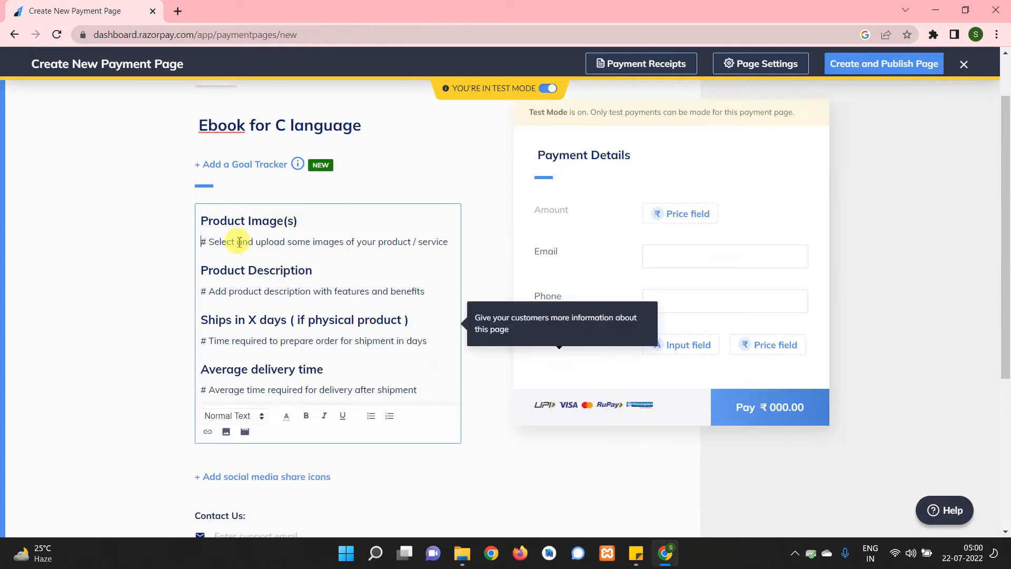
{"action": "left_click_drag", "start_coordinate": [200, 241], "coordinate": [463, 242]}
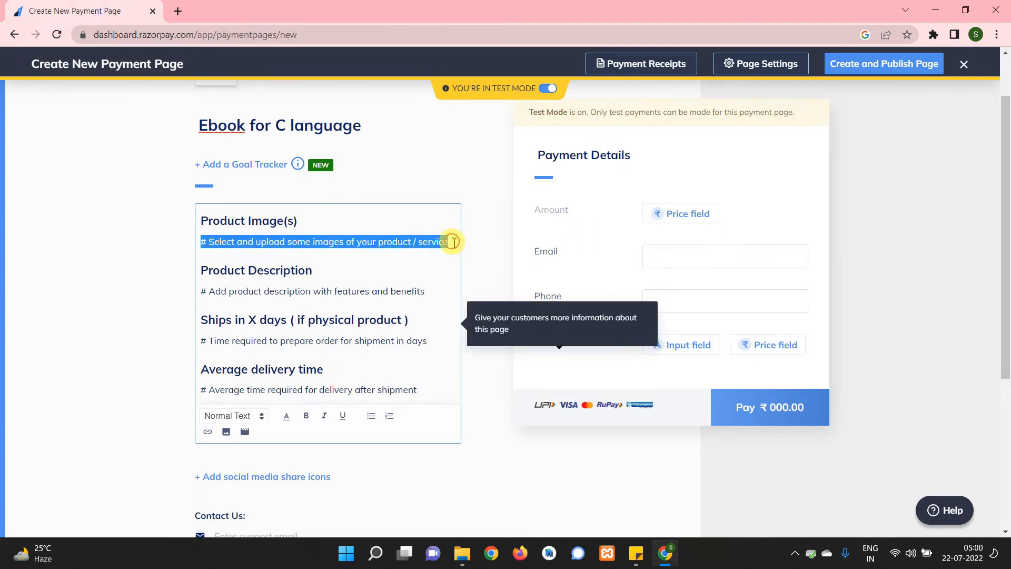
{"action": "left_click", "coordinate": [453, 242]}
{"action": "key", "text": "Return"}
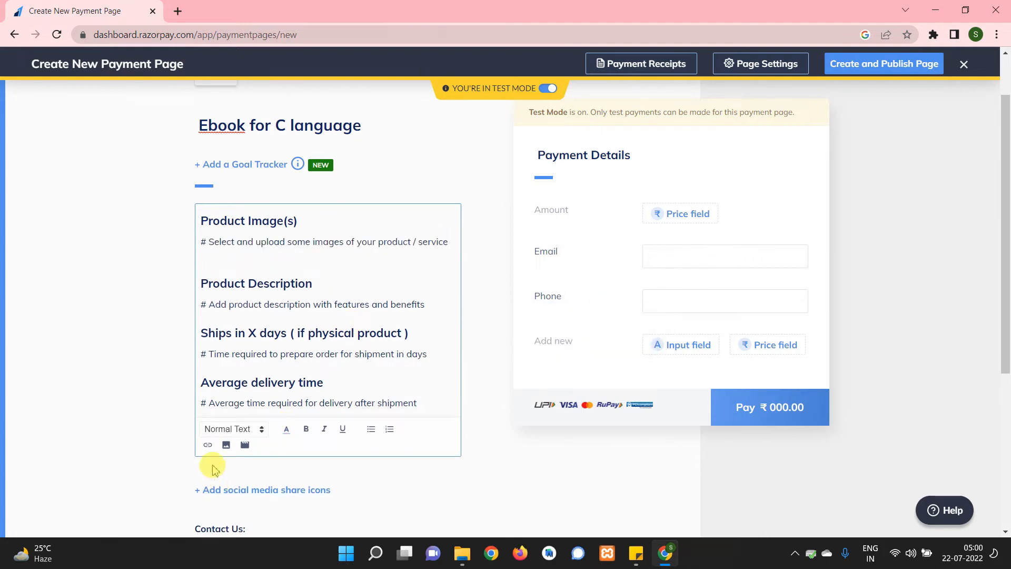
{"action": "left_click", "coordinate": [226, 446]}
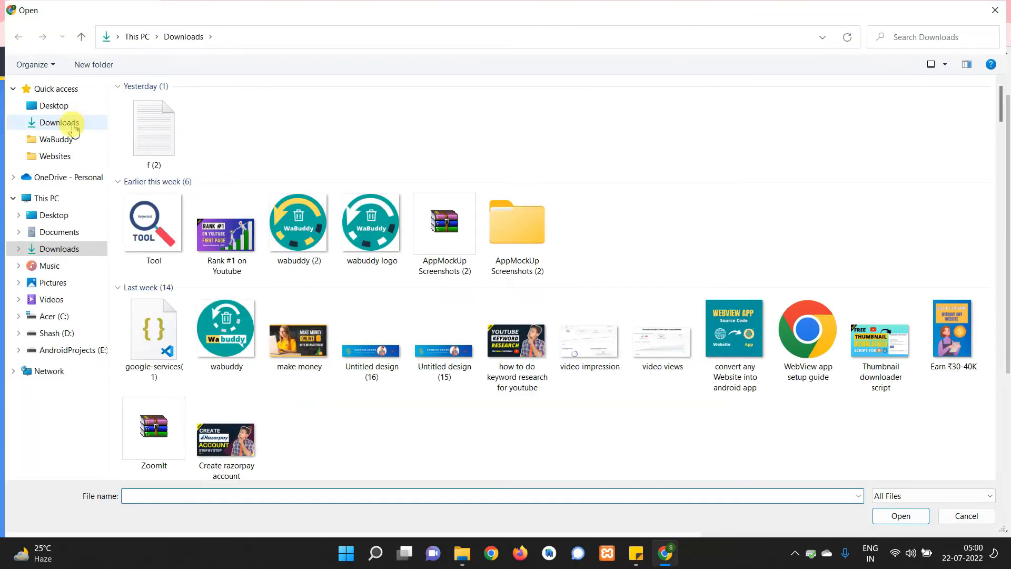
{"action": "left_click", "coordinate": [69, 124]}
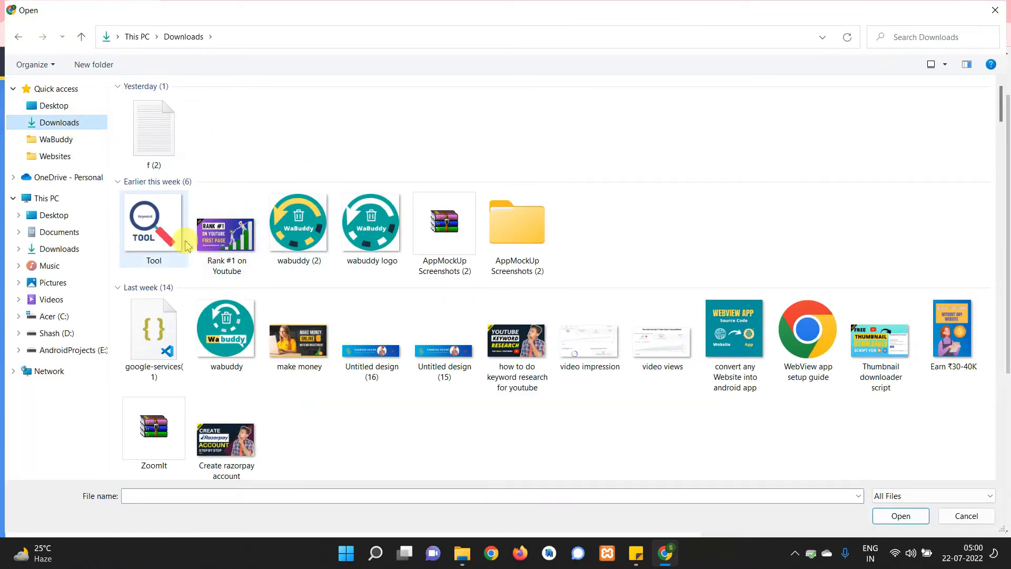
{"action": "double_click", "coordinate": [139, 222]}
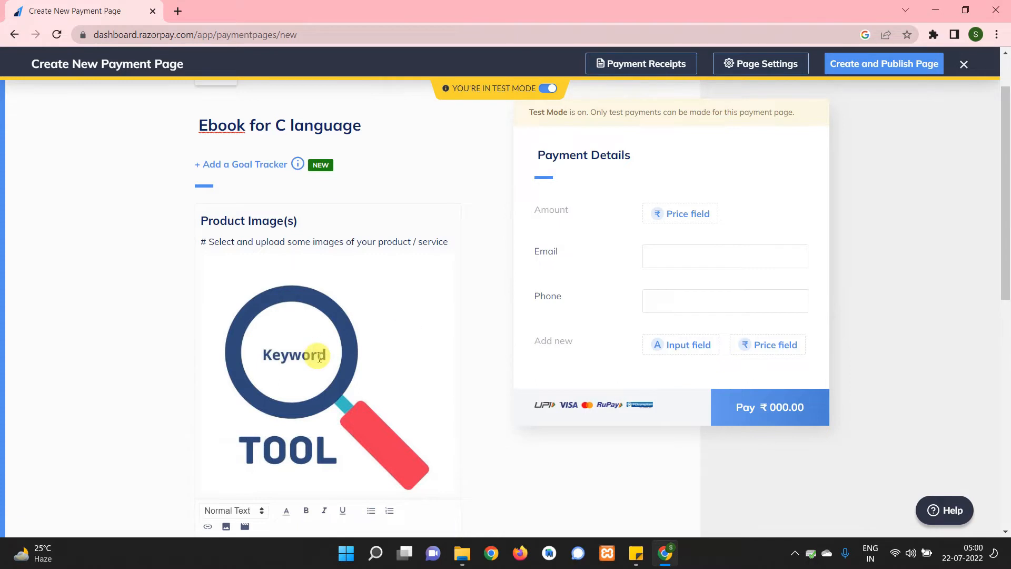
{"action": "scroll", "coordinate": [311, 358], "scroll_direction": "down", "scroll_amount": 5}
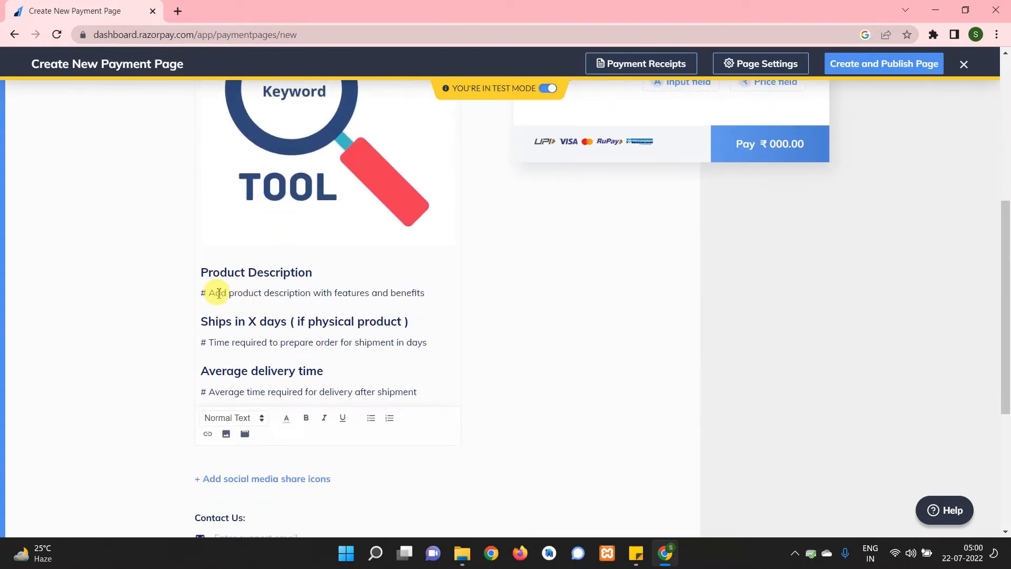
{"action": "left_click_drag", "start_coordinate": [209, 292], "coordinate": [424, 293]}
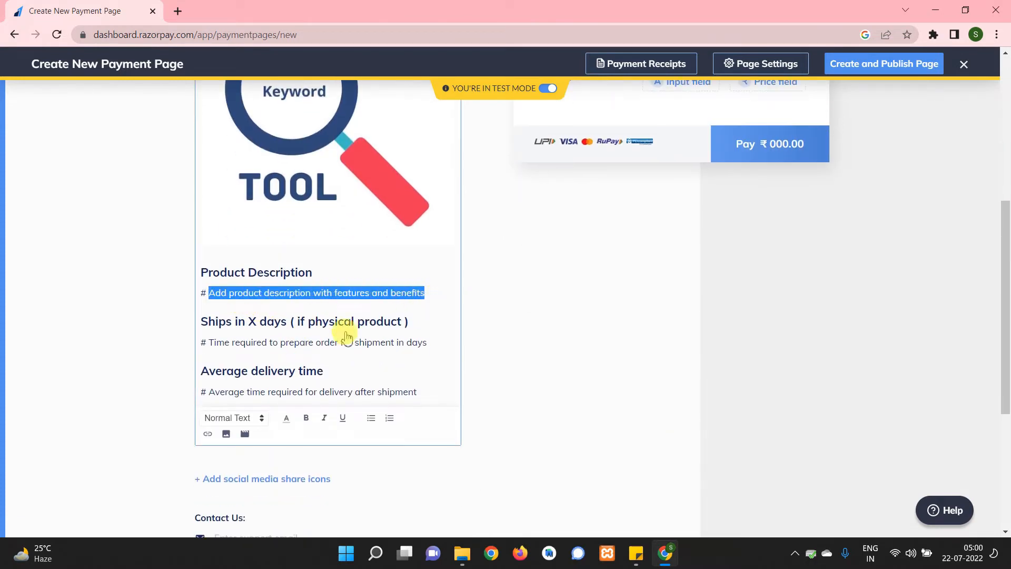
{"action": "left_click", "coordinate": [251, 272]}
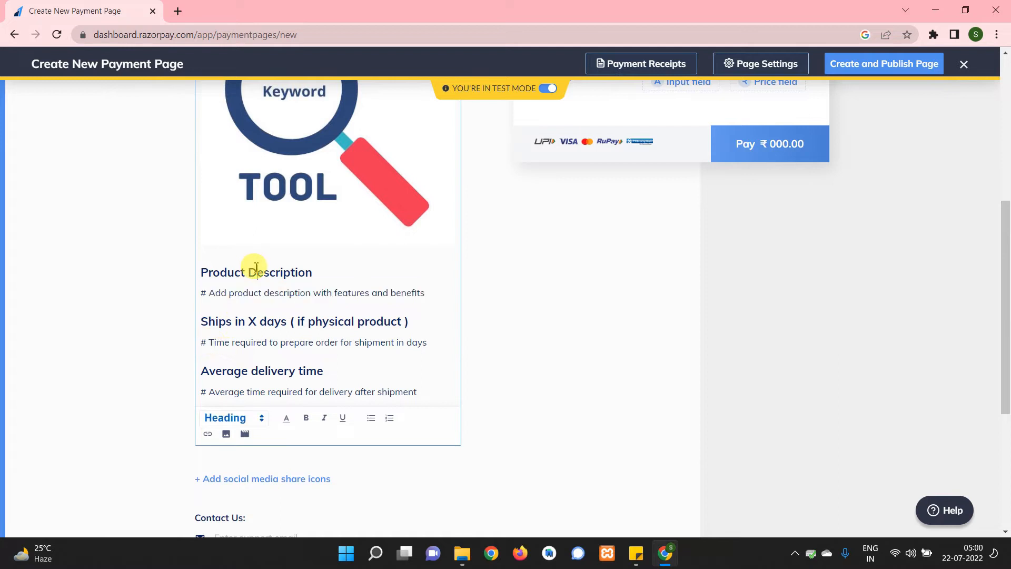
- Add a "New Heading" line below the Average delivery time section and format it with the Heading style
{"action": "scroll", "coordinate": [292, 348], "scroll_direction": "down", "scroll_amount": 1}
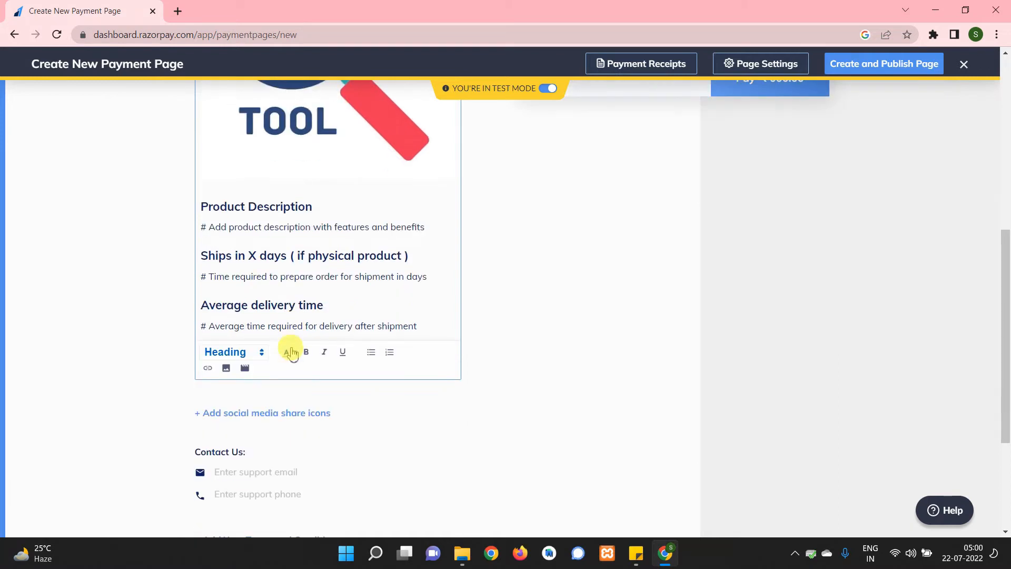
{"action": "left_click", "coordinate": [427, 322]}
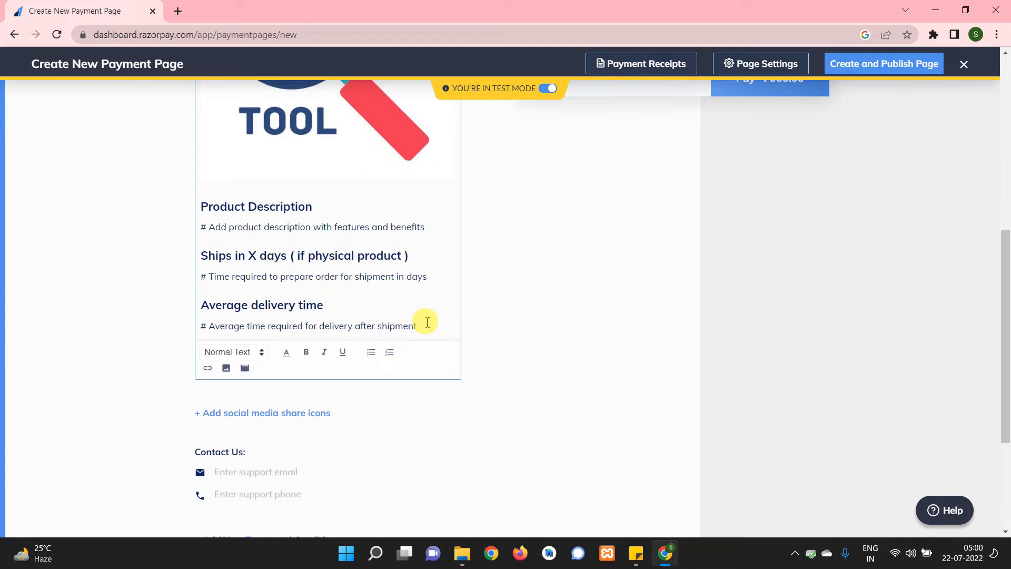
{"action": "key", "text": "Return"}
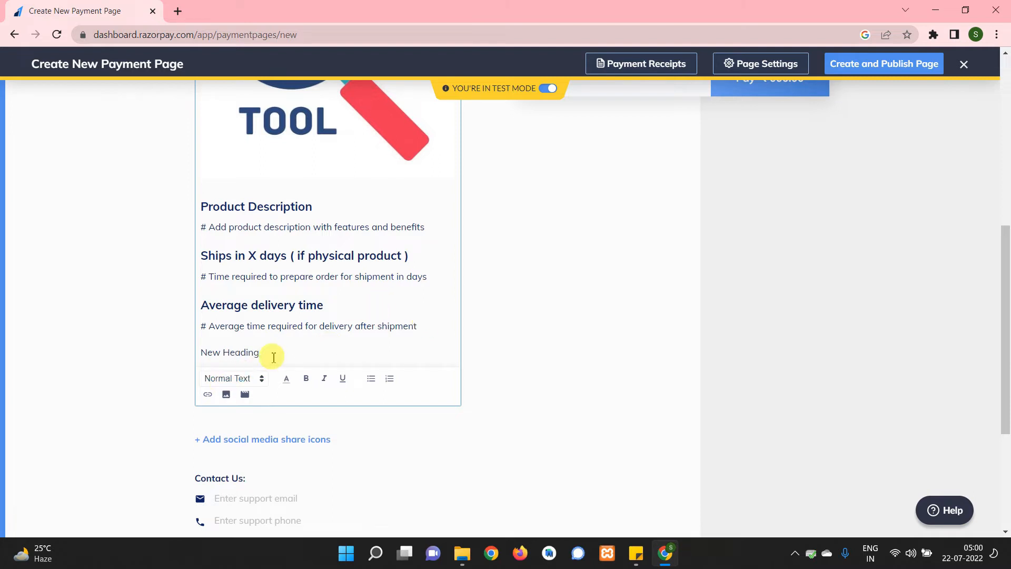
{"action": "left_click_drag", "start_coordinate": [272, 353], "coordinate": [146, 354]}
{"action": "left_click", "coordinate": [228, 379]}
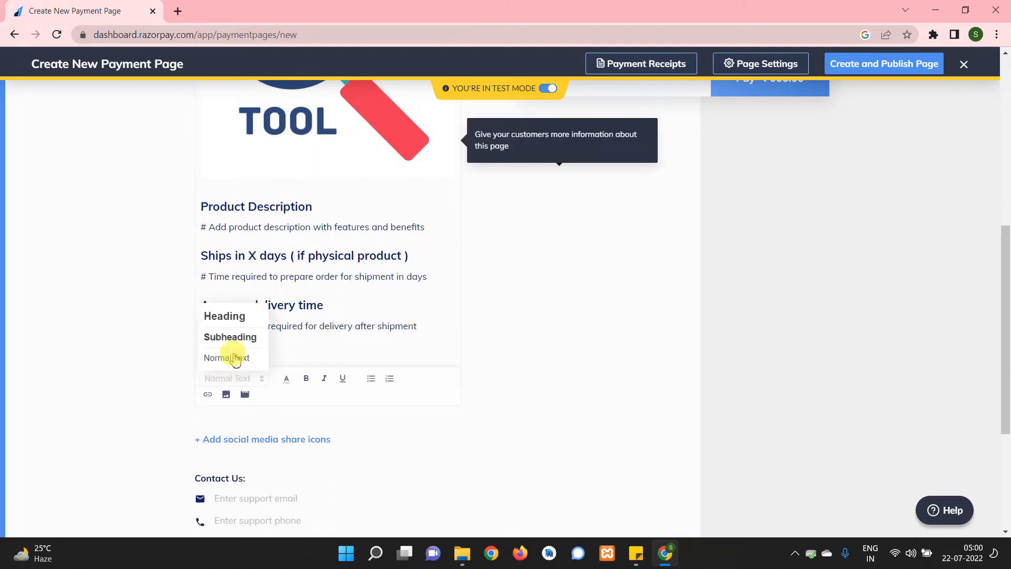
{"action": "left_click", "coordinate": [232, 316]}
- Remove the blank line above New Heading and add "details" as normal text beneath it
{"action": "scroll", "coordinate": [312, 378], "scroll_direction": "down", "scroll_amount": 10}
{"action": "left_click", "coordinate": [288, 290]}
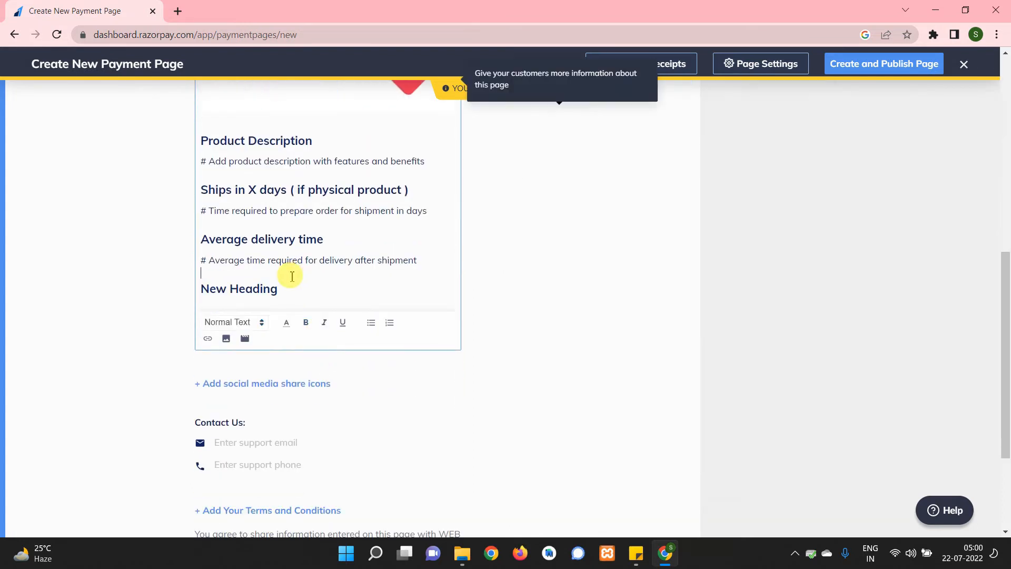
{"action": "key", "text": "Return"}
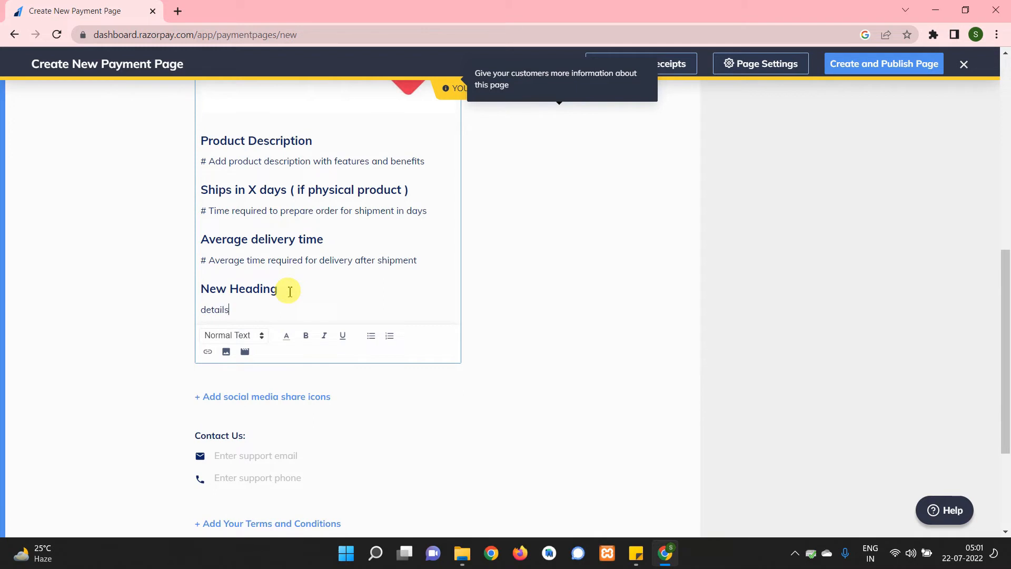
{"action": "type", "text": "details"}
- Fill in the support email and support phone in the Contact Us section below the product details
{"action": "scroll", "coordinate": [323, 235], "scroll_direction": "up", "scroll_amount": 5}
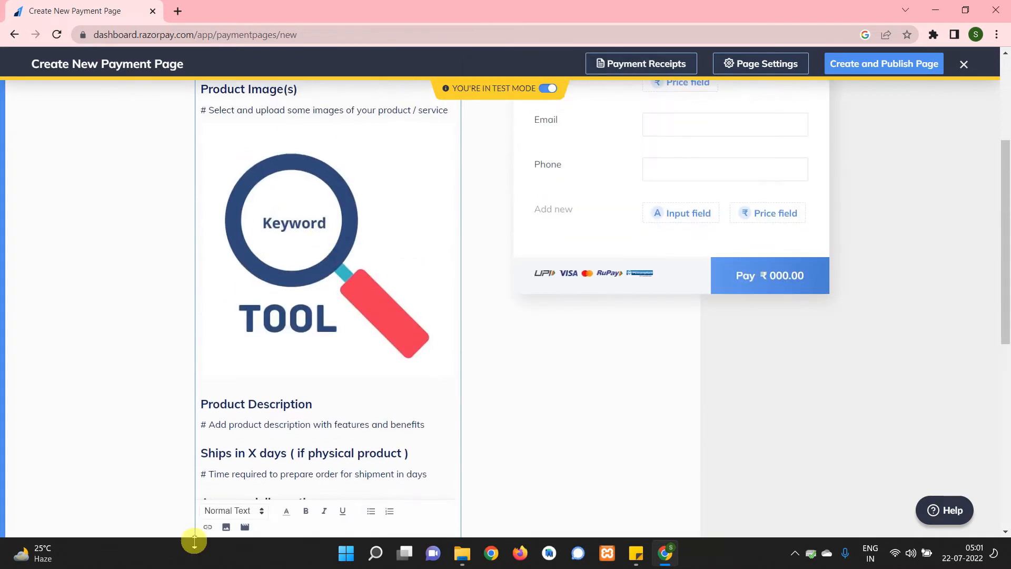
{"action": "scroll", "coordinate": [311, 453], "scroll_direction": "down", "scroll_amount": 4}
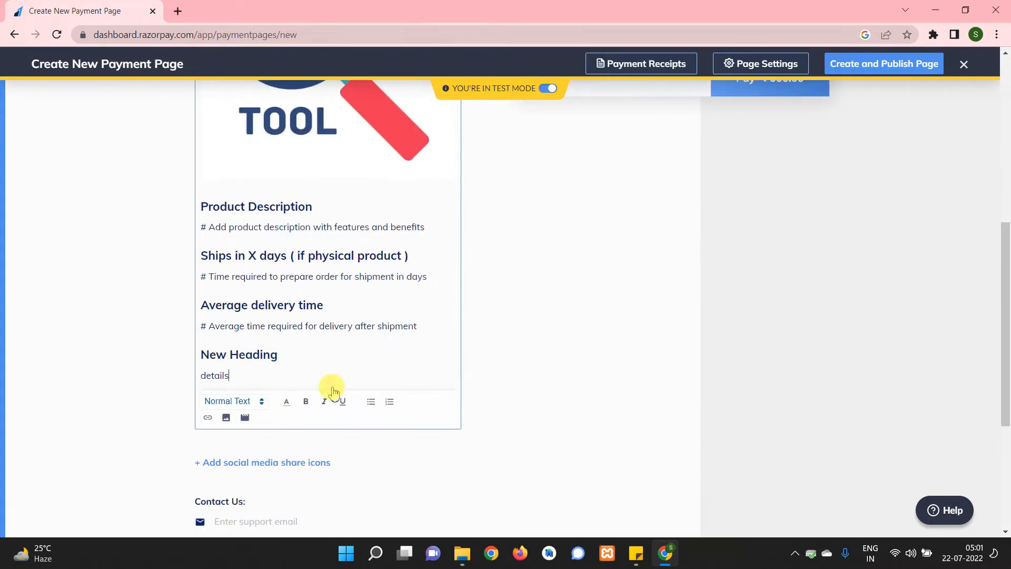
{"action": "scroll", "coordinate": [304, 403], "scroll_direction": "down", "scroll_amount": 5}
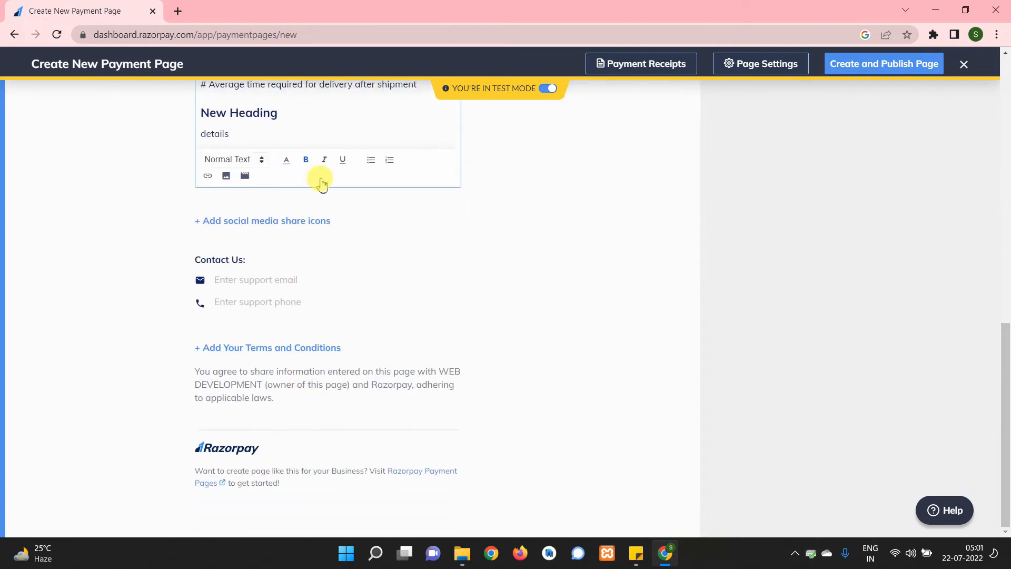
{"action": "left_click", "coordinate": [248, 280]}
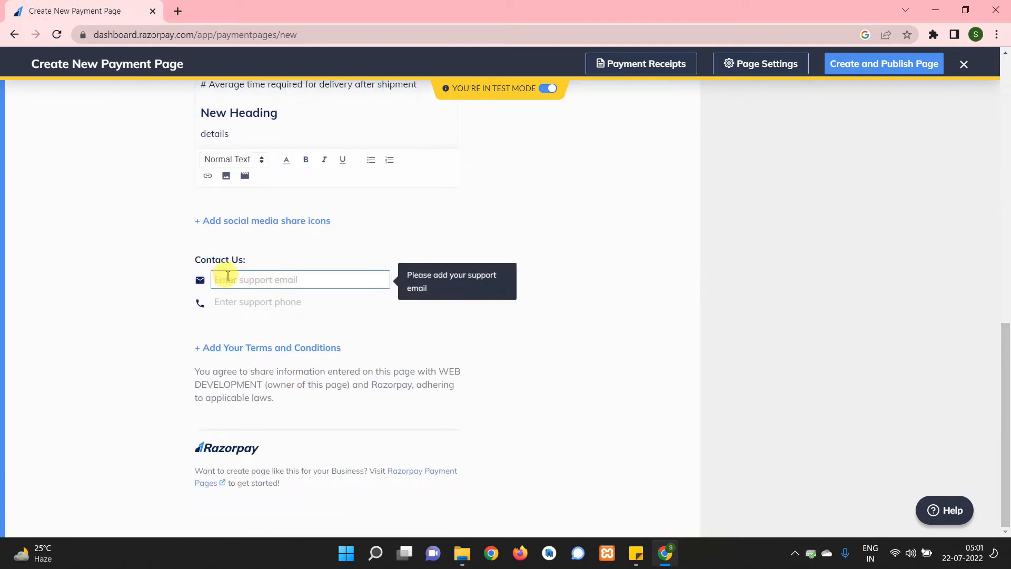
{"action": "left_click", "coordinate": [174, 274]}
{"action": "left_click", "coordinate": [283, 280]}
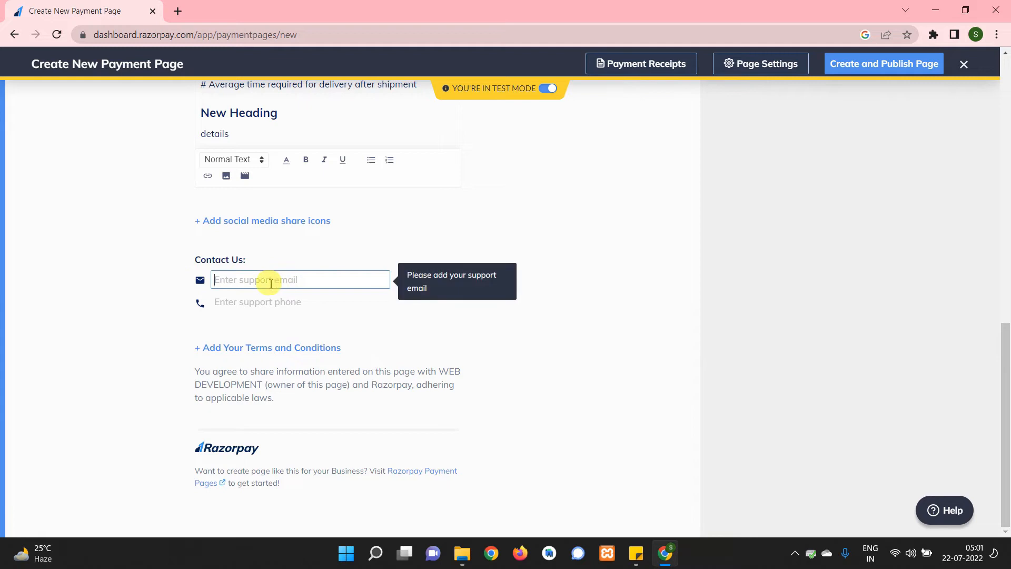
{"action": "left_click", "coordinate": [251, 302]}
{"action": "left_click", "coordinate": [496, 226]}
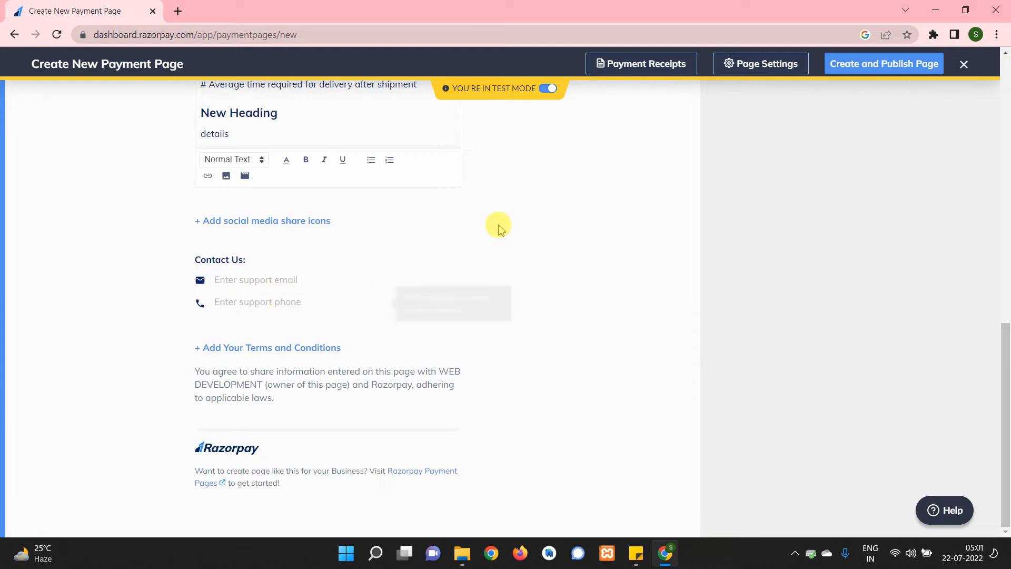
{"action": "left_click", "coordinate": [232, 280]}
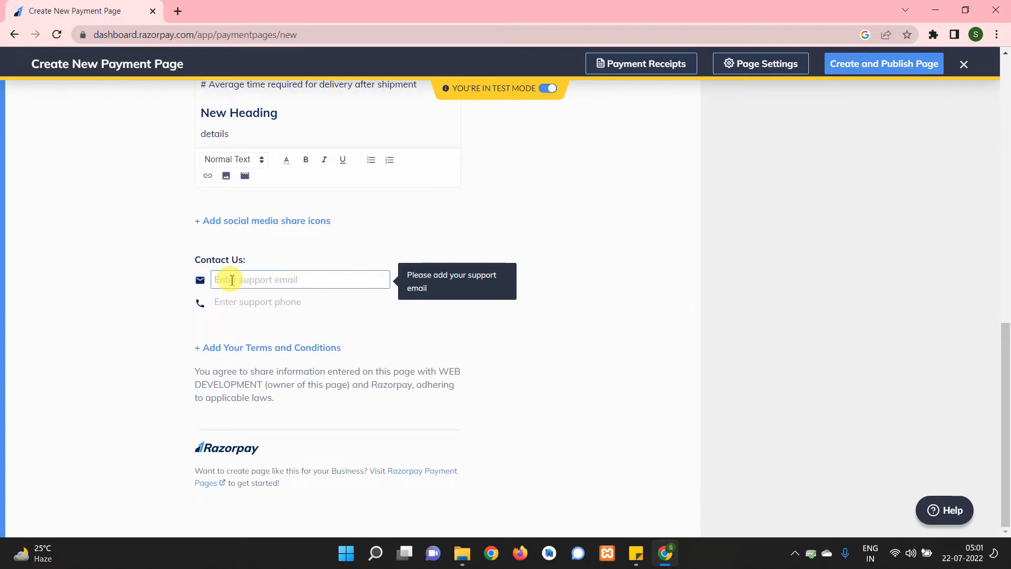
{"action": "type", "text": "abc@gmail"}
{"action": "left_click", "coordinate": [234, 303]}
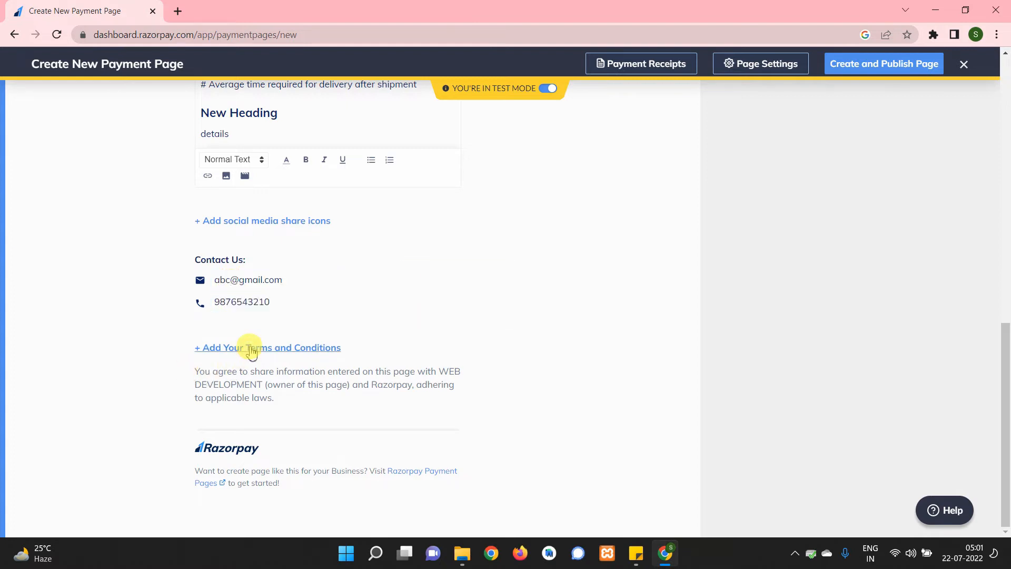
- Open the Terms & Conditions entry below the contact details and leave it empty
{"action": "left_click", "coordinate": [253, 349]}
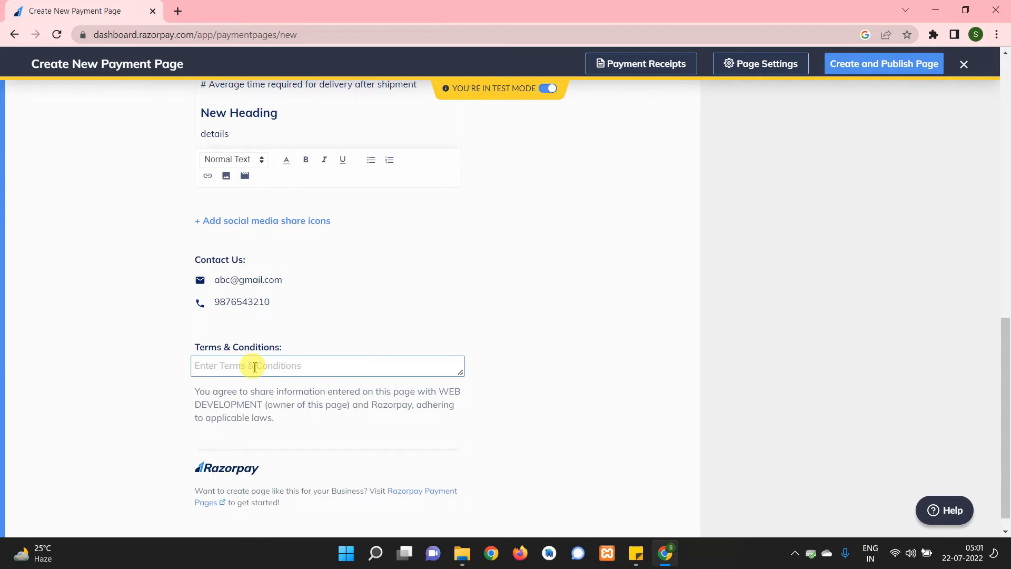
{"action": "left_click", "coordinate": [175, 356]}
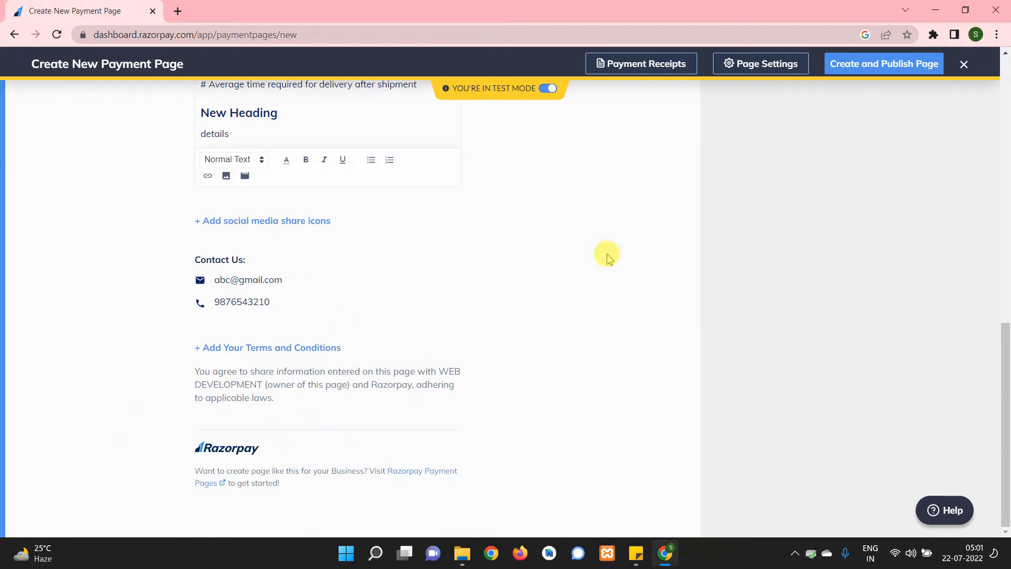
- Add a Fixed Amount price field to the Amount row of the Payment Details form
{"action": "scroll", "coordinate": [609, 257], "scroll_direction": "up", "scroll_amount": 5}
{"action": "scroll", "coordinate": [608, 257], "scroll_direction": "up", "scroll_amount": 8}
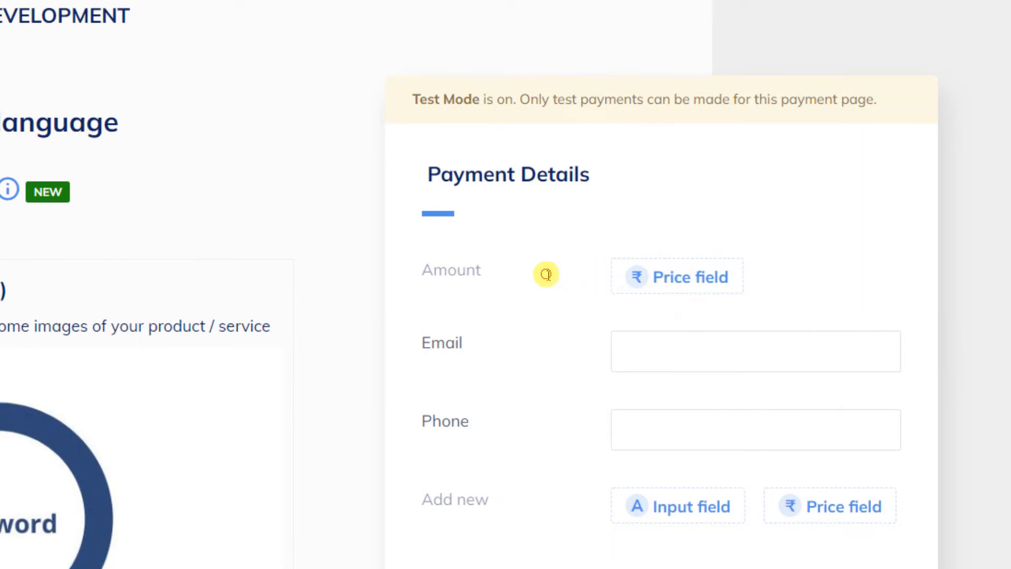
{"action": "left_click", "coordinate": [693, 277]}
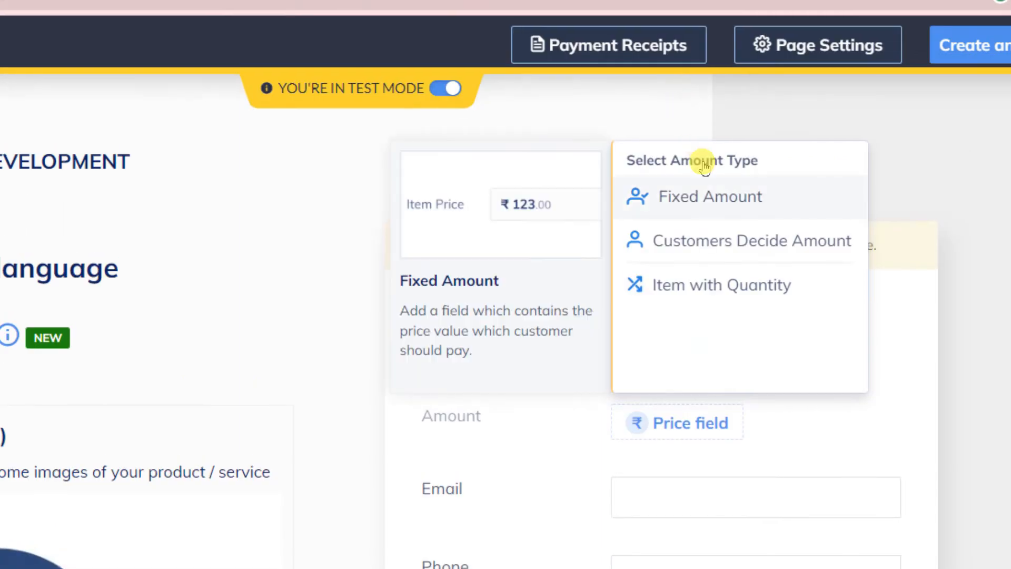
{"action": "left_click", "coordinate": [696, 156]}
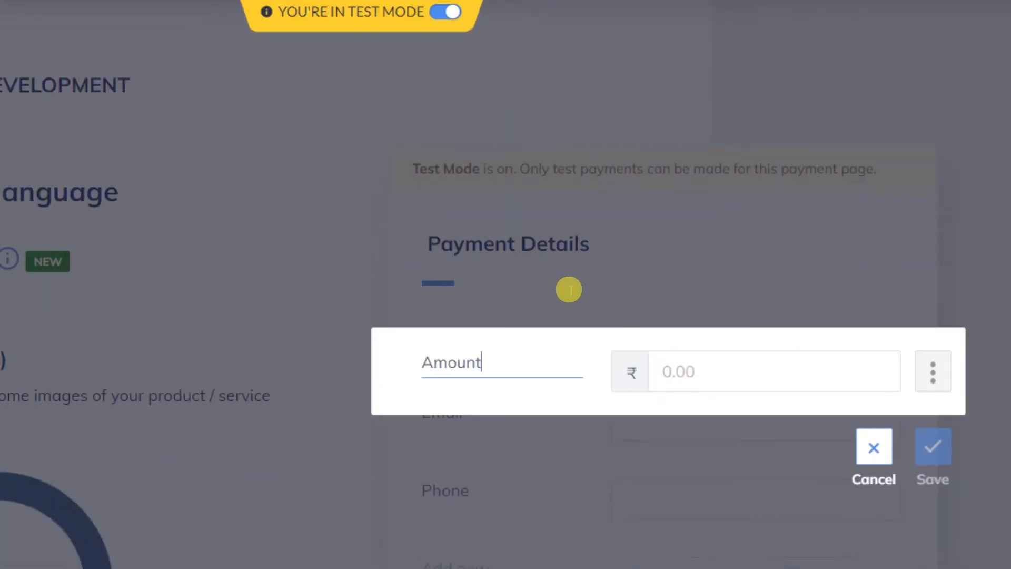
- Replace the fixed amount field's default label with "MRP"
{"action": "key", "text": "ctrl+a"}
{"action": "left_click_drag", "start_coordinate": [587, 289], "coordinate": [509, 293]}
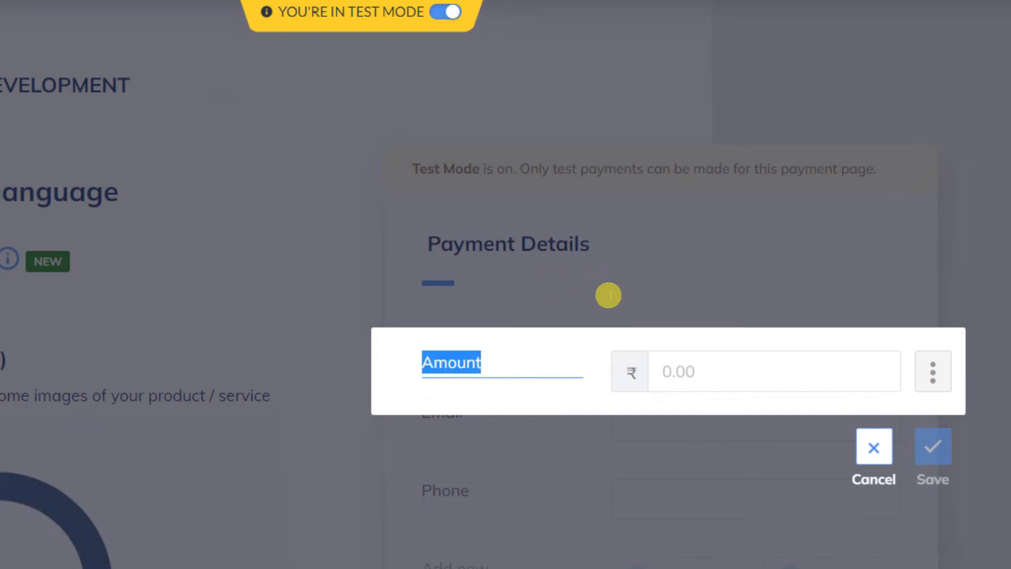
{"action": "key", "text": "BackSpace"}
{"action": "type", "text": "MRP"}
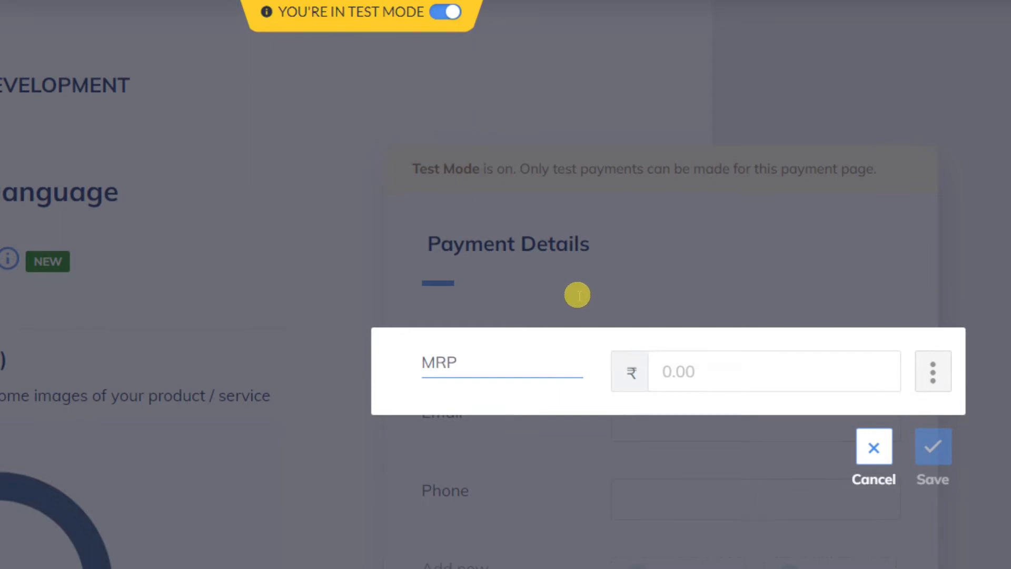
- Change the fixed amount field's label to "Final Price"
{"action": "left_click_drag", "start_coordinate": [562, 290], "coordinate": [515, 288]}
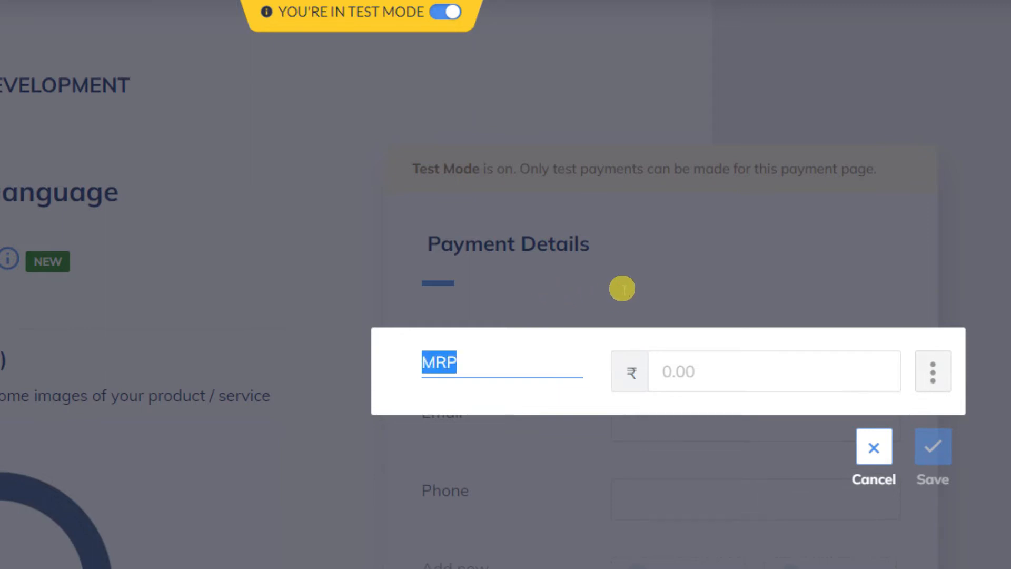
{"action": "key", "text": "BackSpace"}
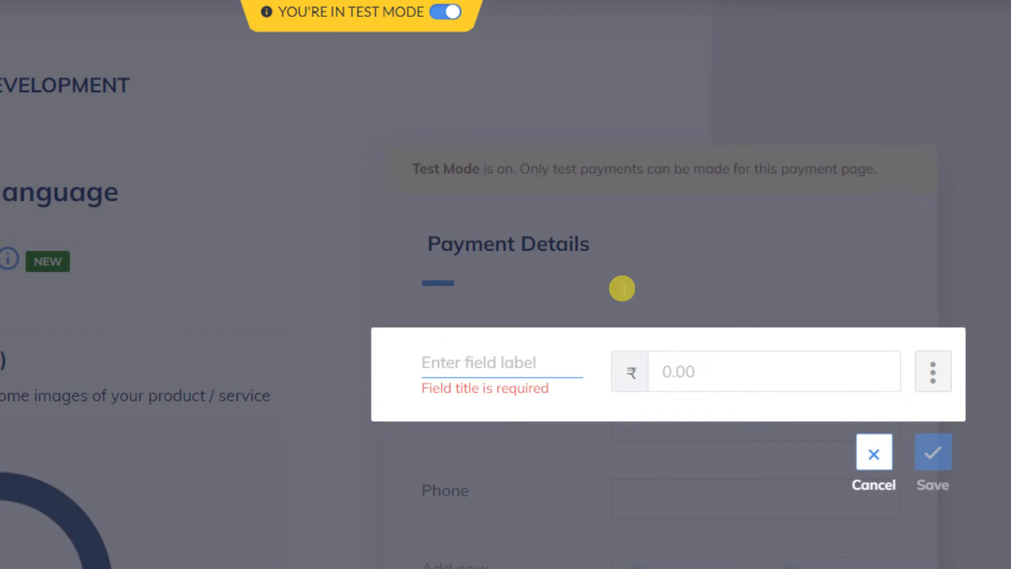
{"action": "type", "text": "Price"}
{"action": "key", "text": "Left"}
{"action": "type", "text": "Final"}
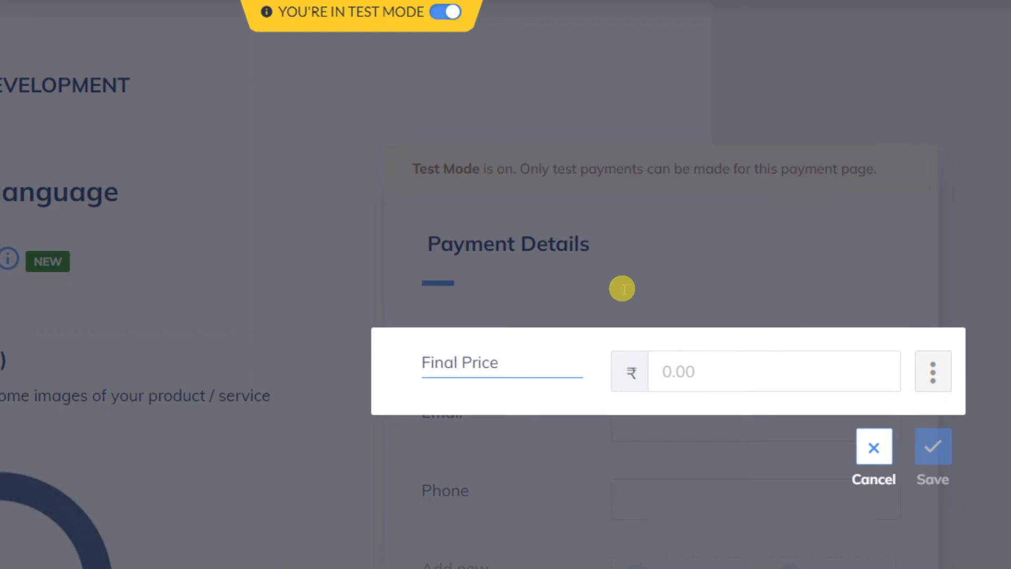
{"action": "key", "text": "Tab"}
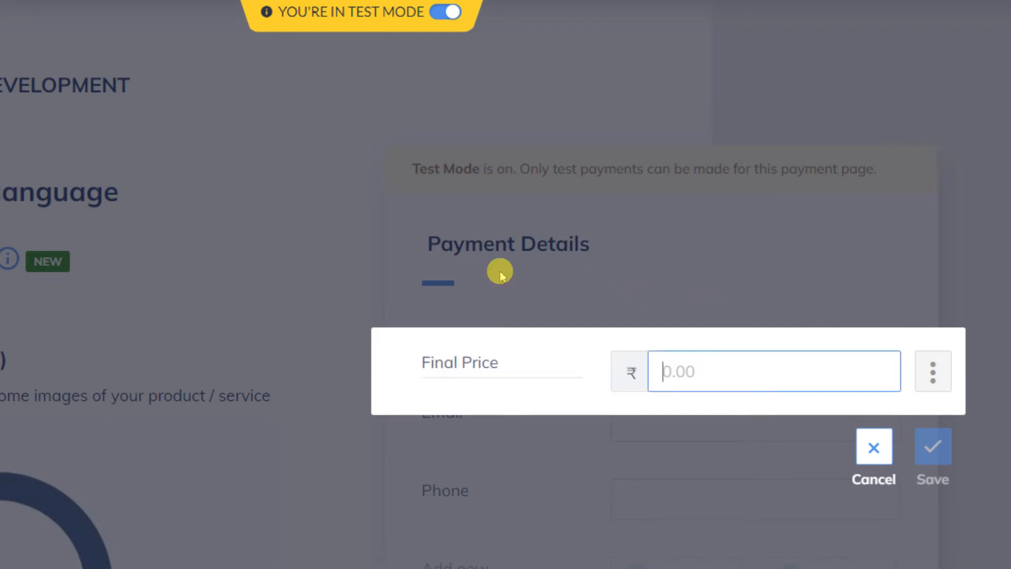
- Reword the amount field's label to "Total Price", set its price to ₹200 and save the field
{"action": "left_click_drag", "start_coordinate": [458, 364], "coordinate": [420, 362]}
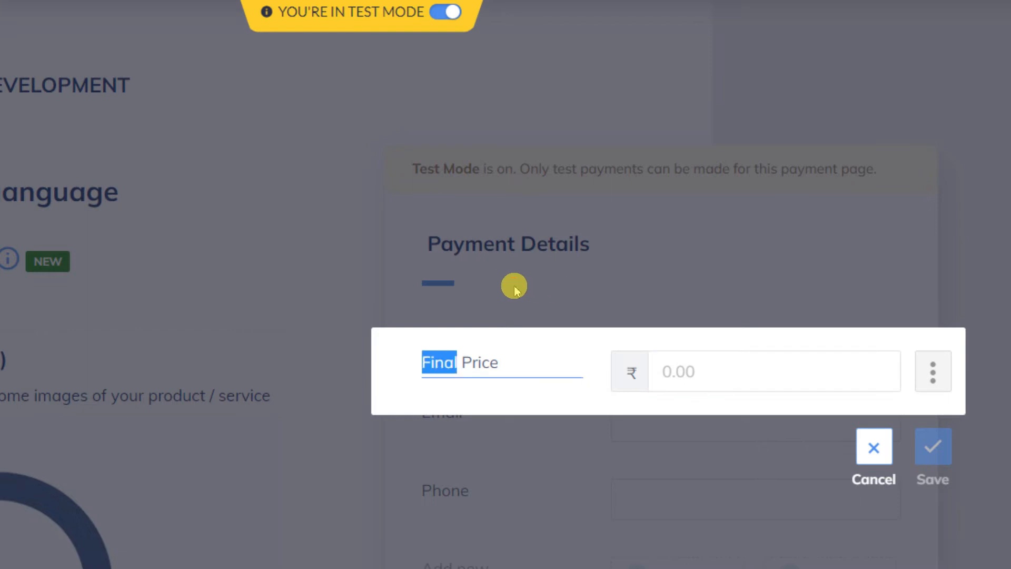
{"action": "type", "text": "Total"}
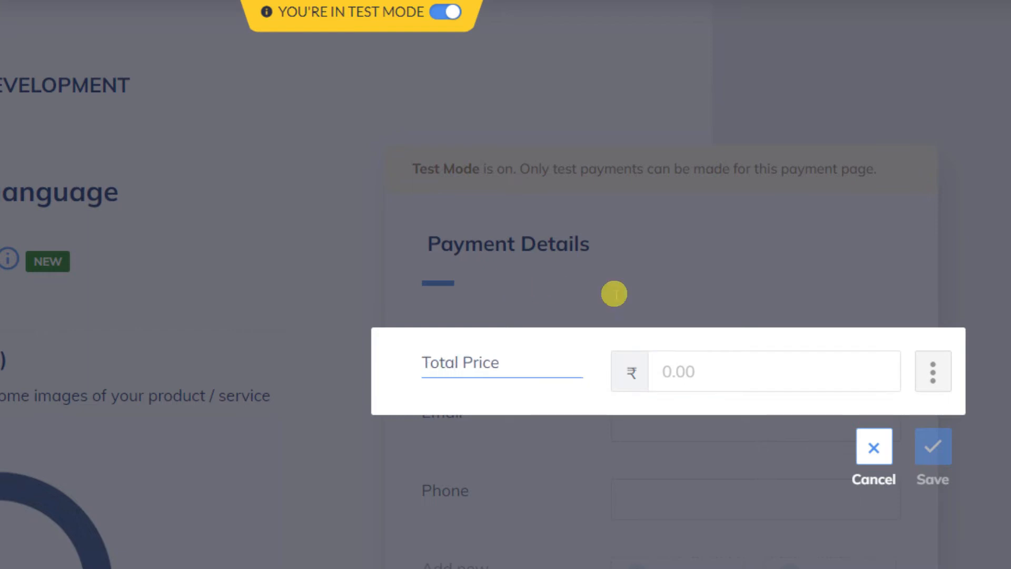
{"action": "key", "text": "Tab"}
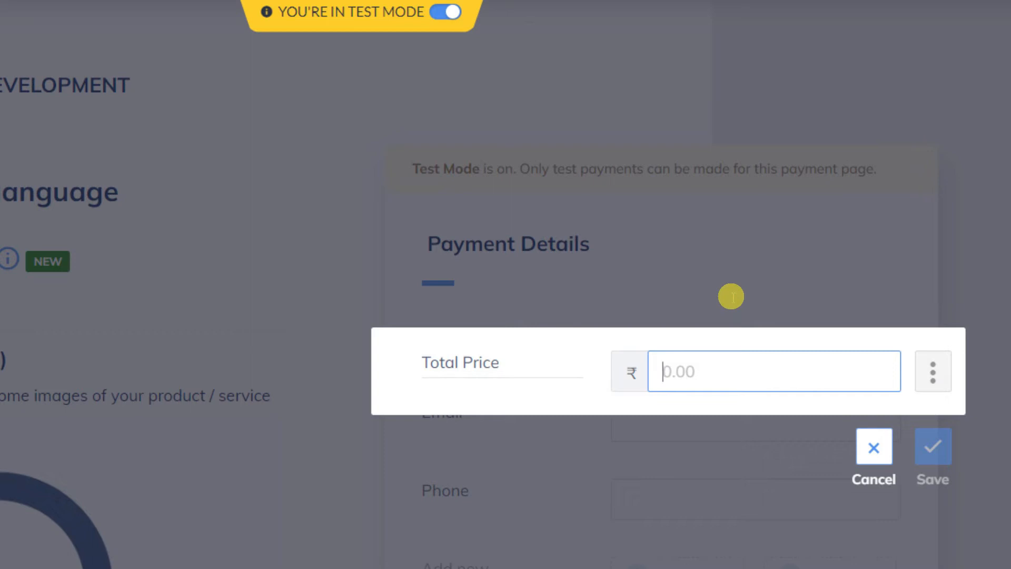
{"action": "type", "text": "200"}
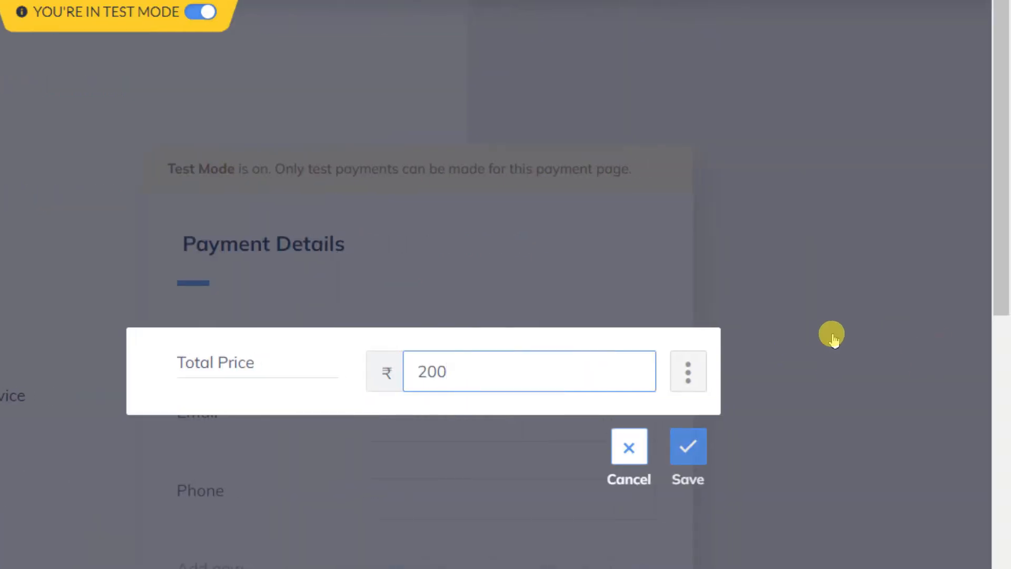
{"action": "key", "text": "Return"}
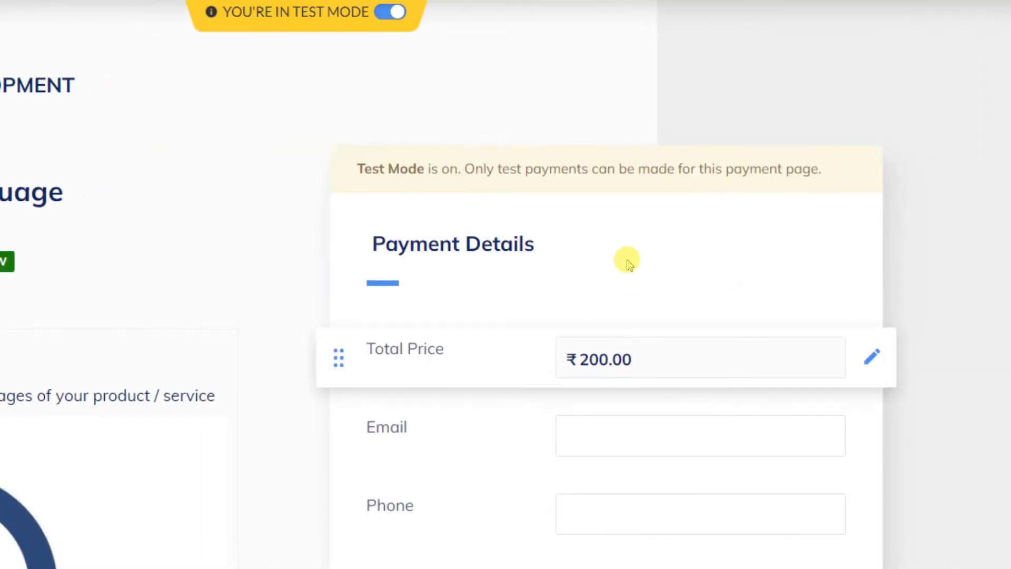
- Rename the Phone field in Payment Details to "Mobile" and save it
{"action": "scroll", "coordinate": [630, 291], "scroll_direction": "down", "scroll_amount": 4}
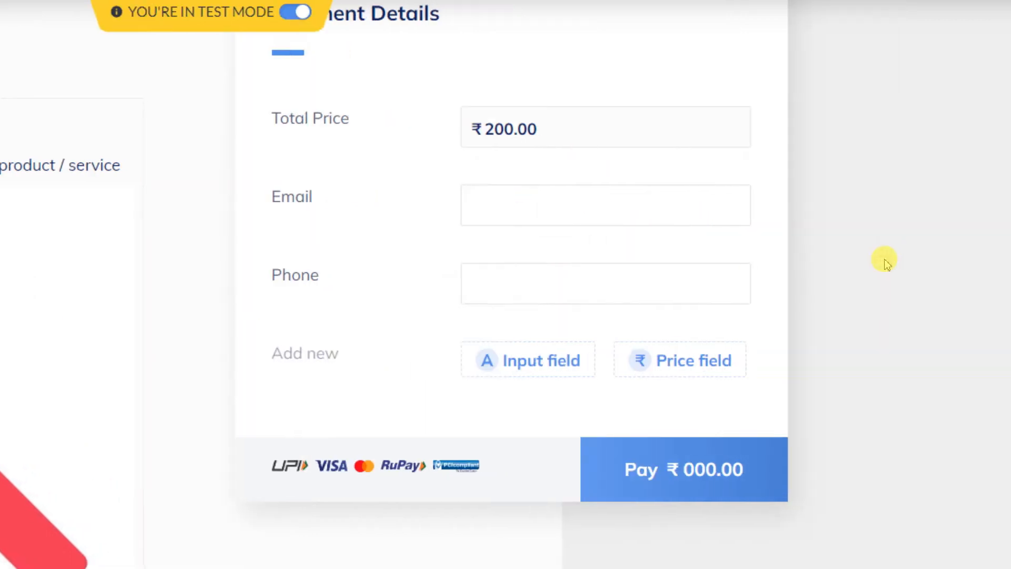
{"action": "left_click", "coordinate": [778, 283]}
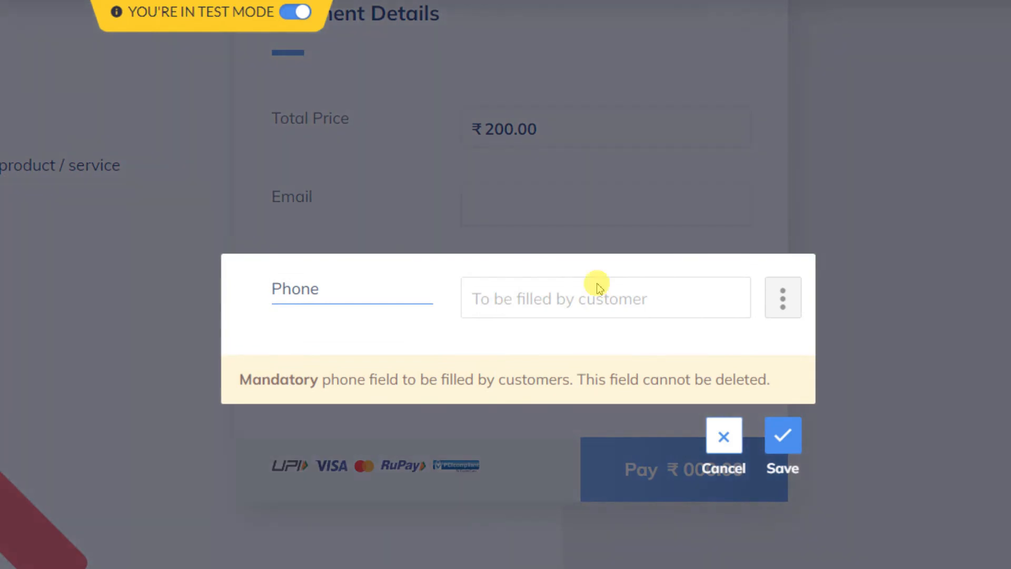
{"action": "key", "text": "ctrl+a"}
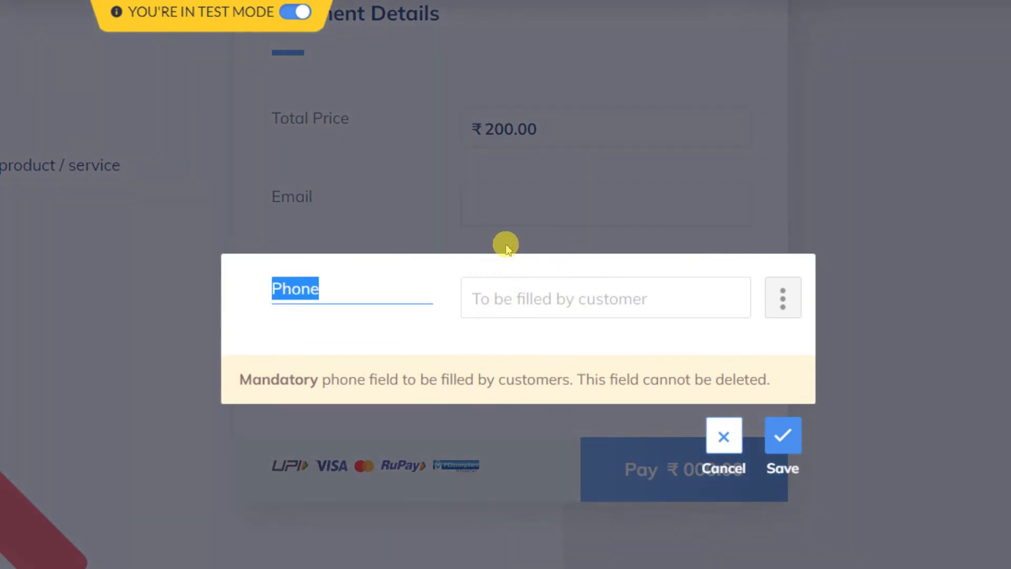
{"action": "type", "text": "Mobile"}
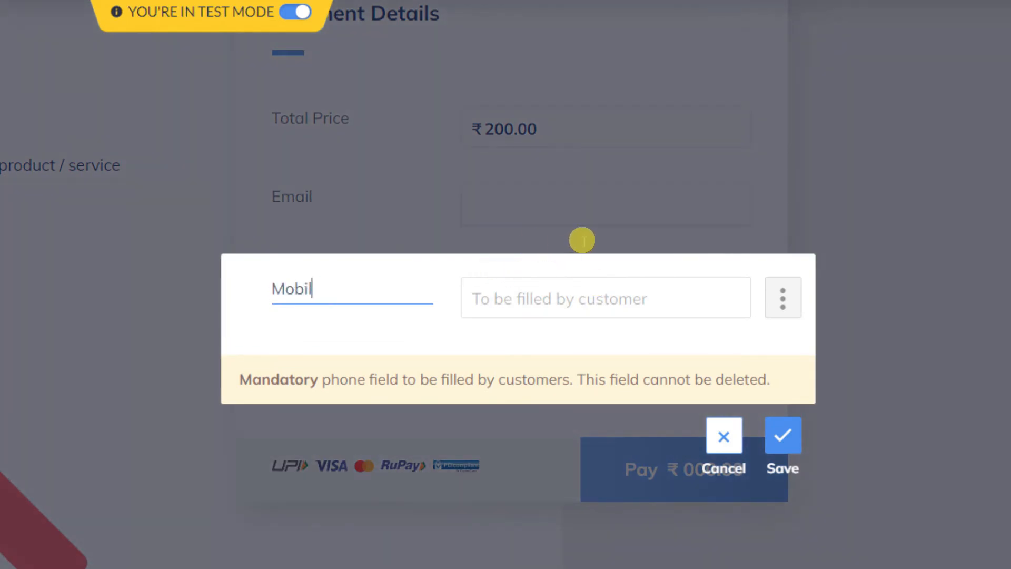
{"action": "left_click", "coordinate": [832, 331]}
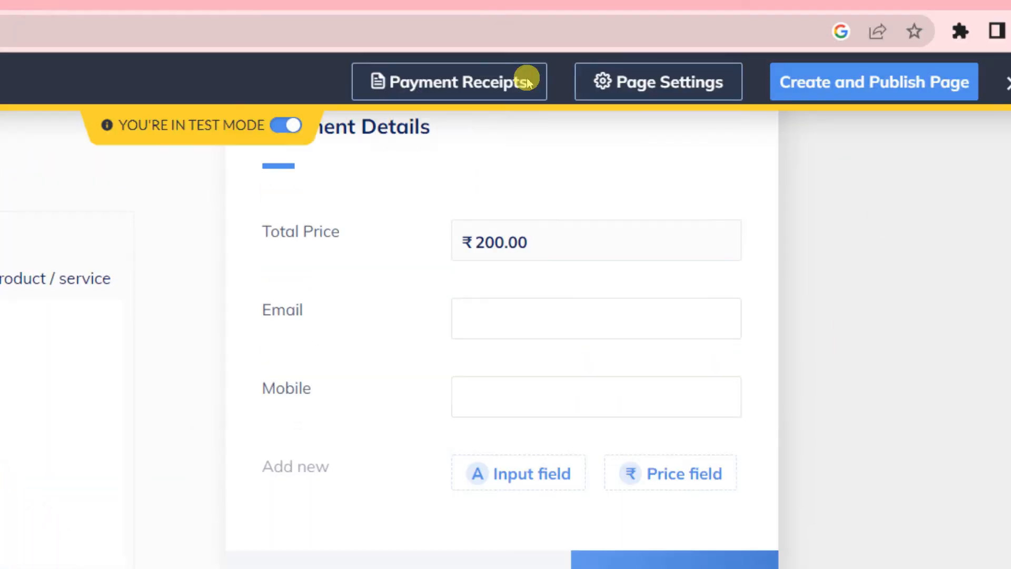
- Add a dropdown input field labelled "Profession" to the Payment Details form
{"action": "scroll", "coordinate": [817, 169], "scroll_direction": "down", "scroll_amount": 2}
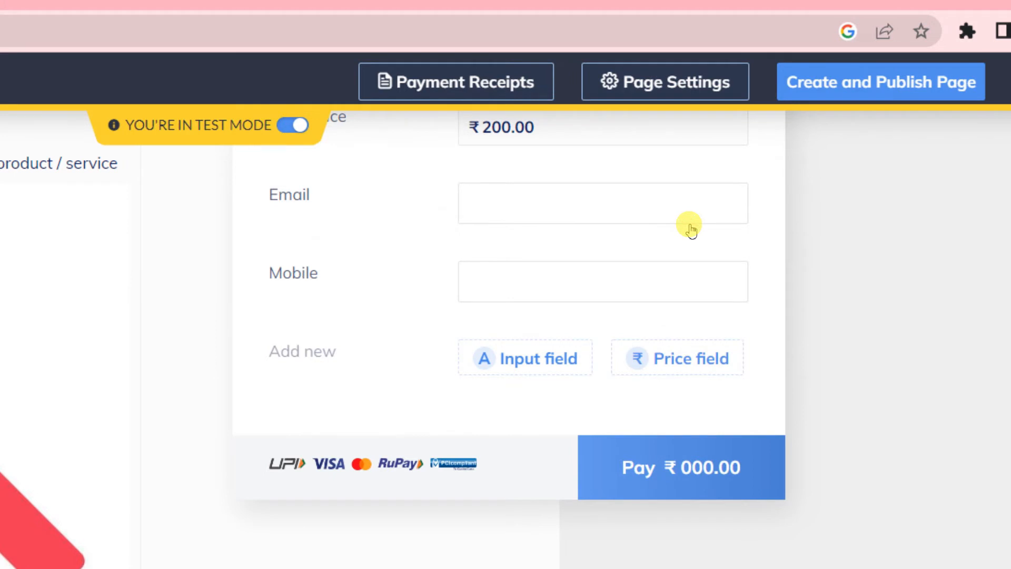
{"action": "left_click", "coordinate": [526, 357]}
{"action": "scroll", "coordinate": [572, 267], "scroll_direction": "up", "scroll_amount": 1}
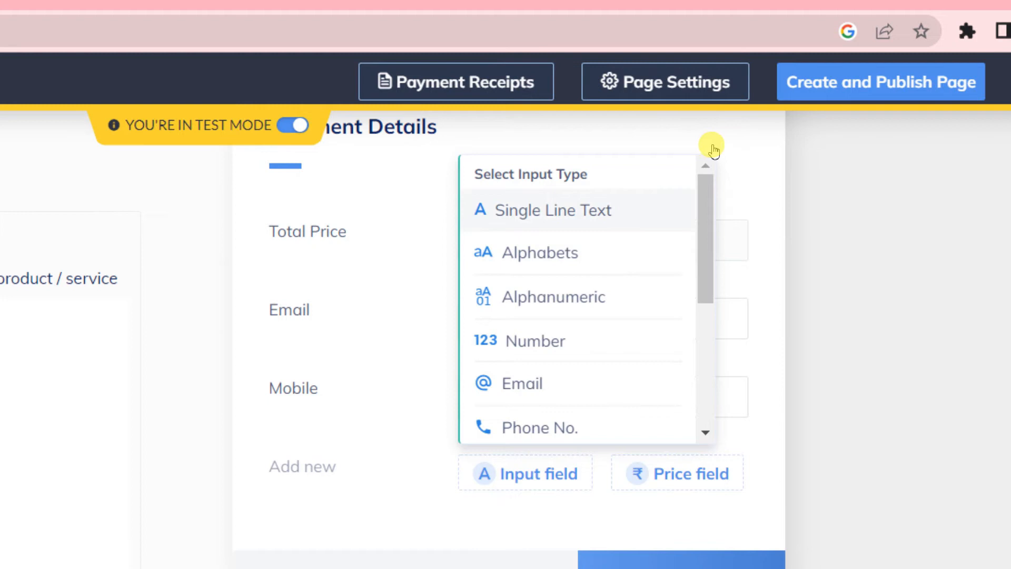
{"action": "scroll", "coordinate": [716, 158], "scroll_direction": "down", "scroll_amount": 5}
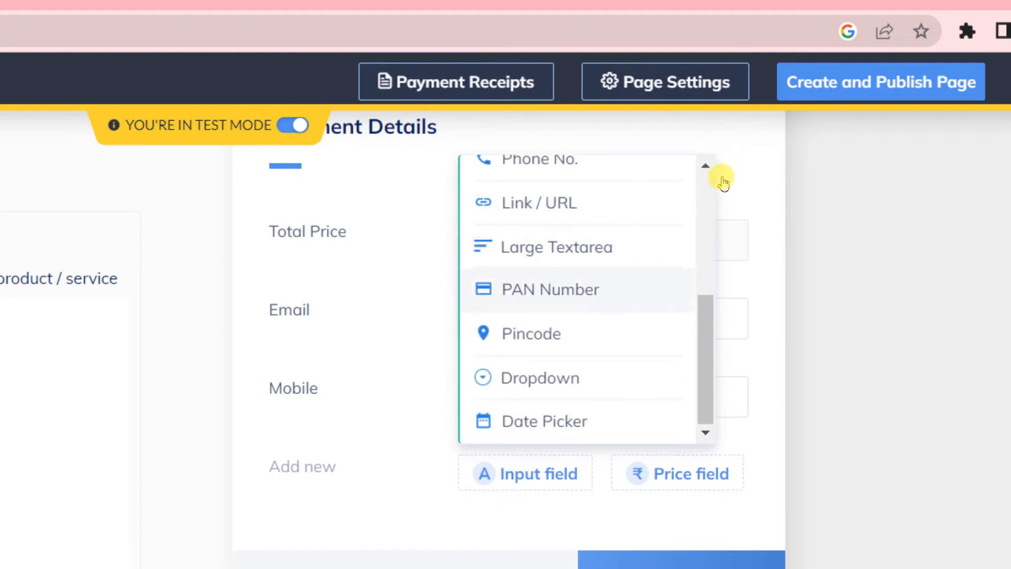
{"action": "scroll", "coordinate": [724, 182], "scroll_direction": "up", "scroll_amount": 5}
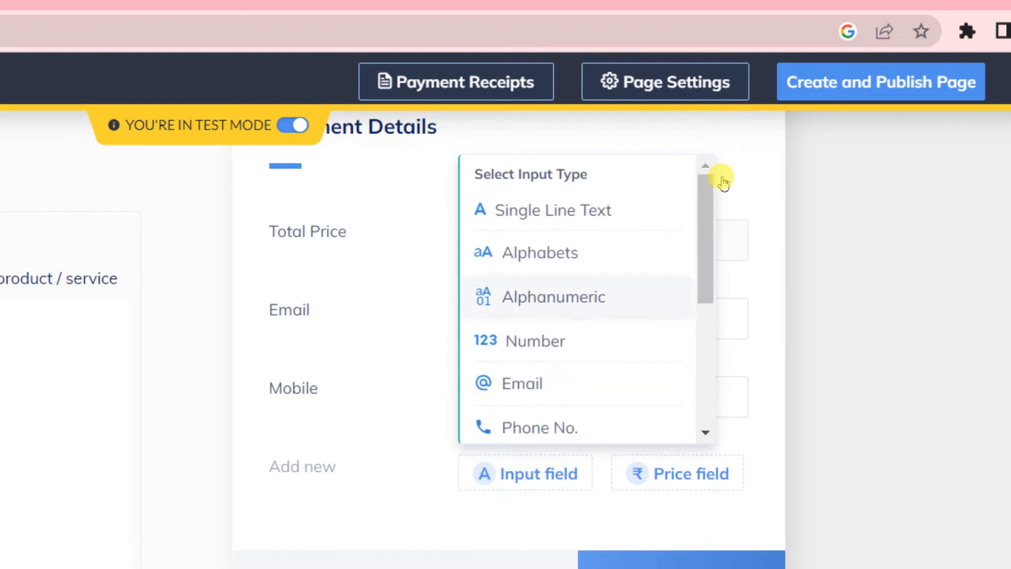
{"action": "scroll", "coordinate": [722, 179], "scroll_direction": "down", "scroll_amount": 5}
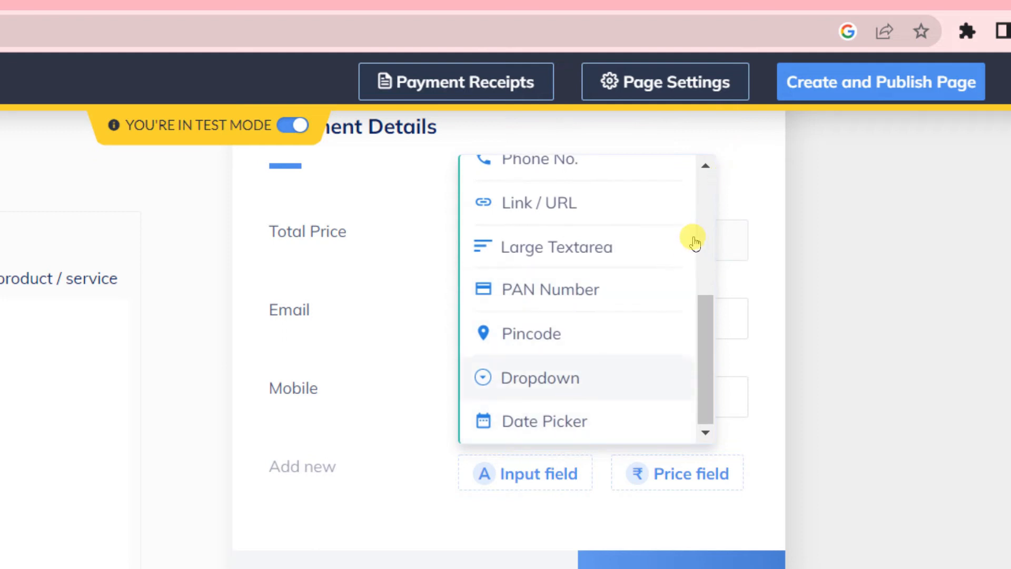
{"action": "left_click", "coordinate": [538, 378]}
{"action": "scroll", "coordinate": [691, 235], "scroll_direction": "down", "scroll_amount": 3}
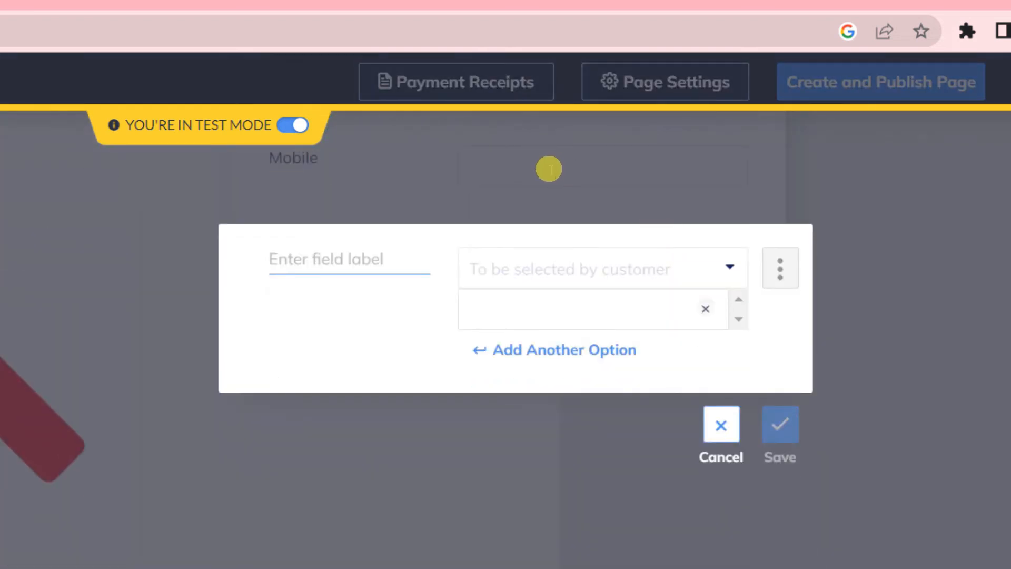
{"action": "type", "text": "Profession"}
{"action": "key", "text": "Tab"}
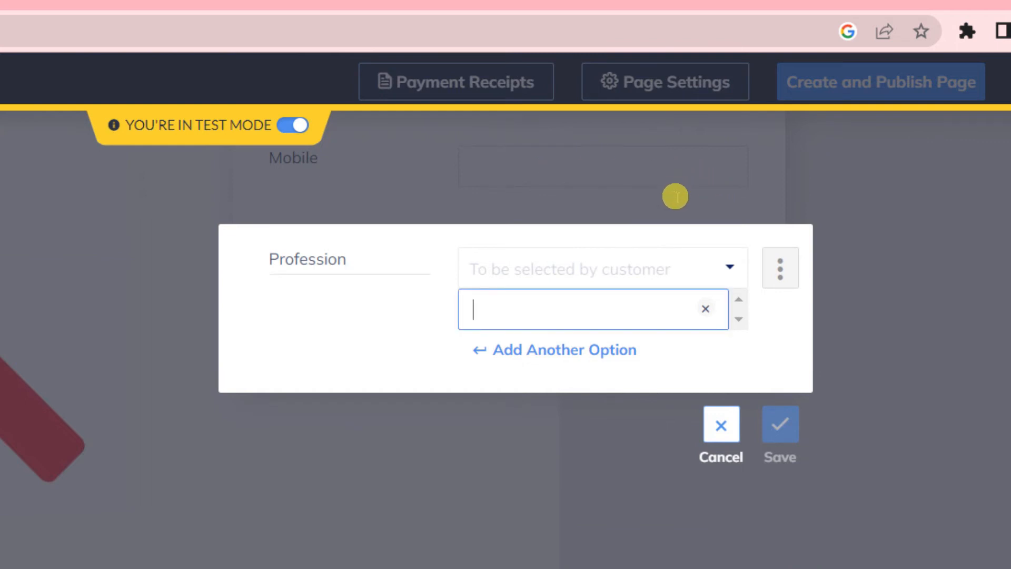
- Give the Profession dropdown the options "Student", "Employee" and "Govt. Employee", and save the field
{"action": "type", "text": "Student"}
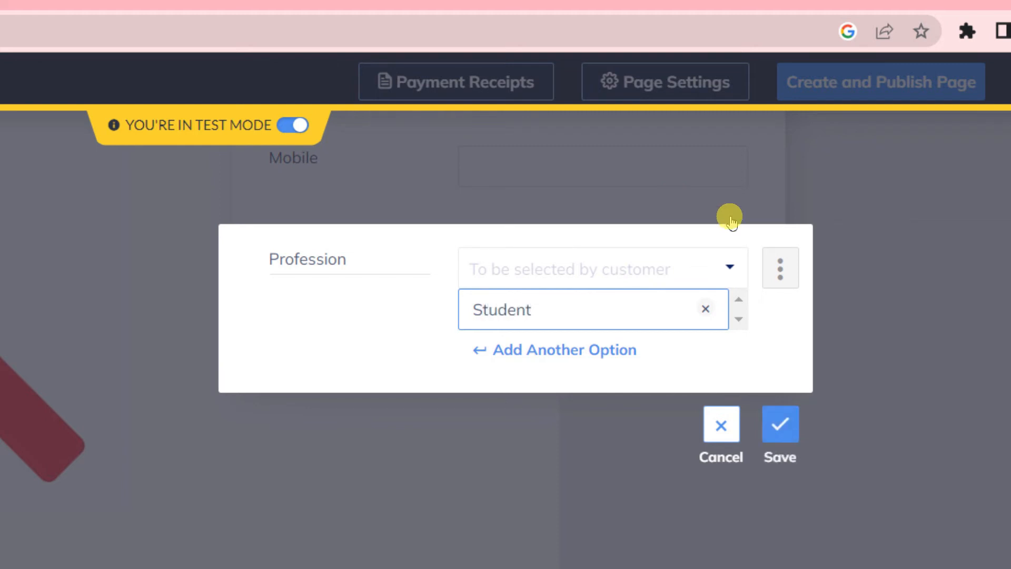
{"action": "key", "text": "Return"}
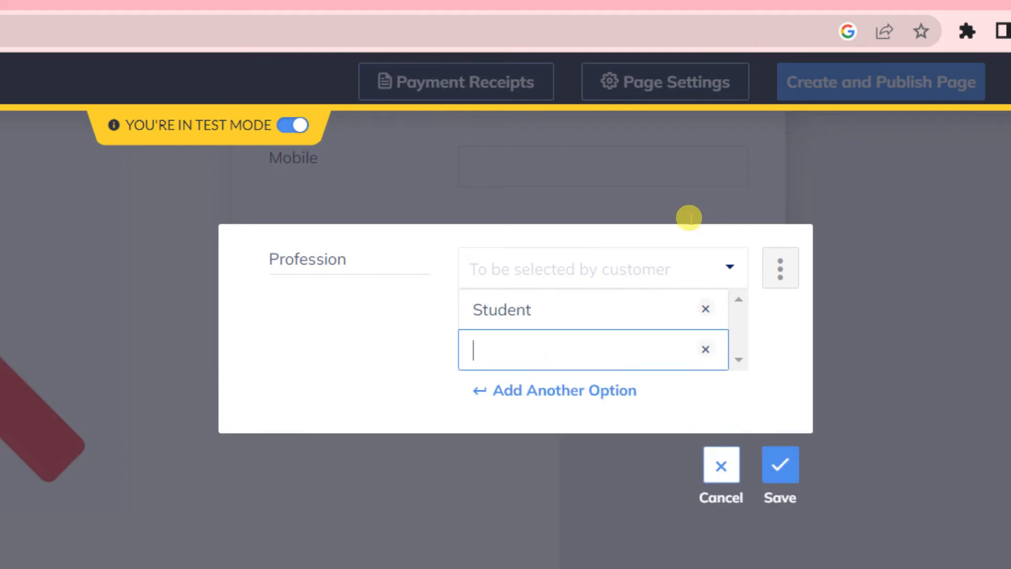
{"action": "type", "text": "Employeee"}
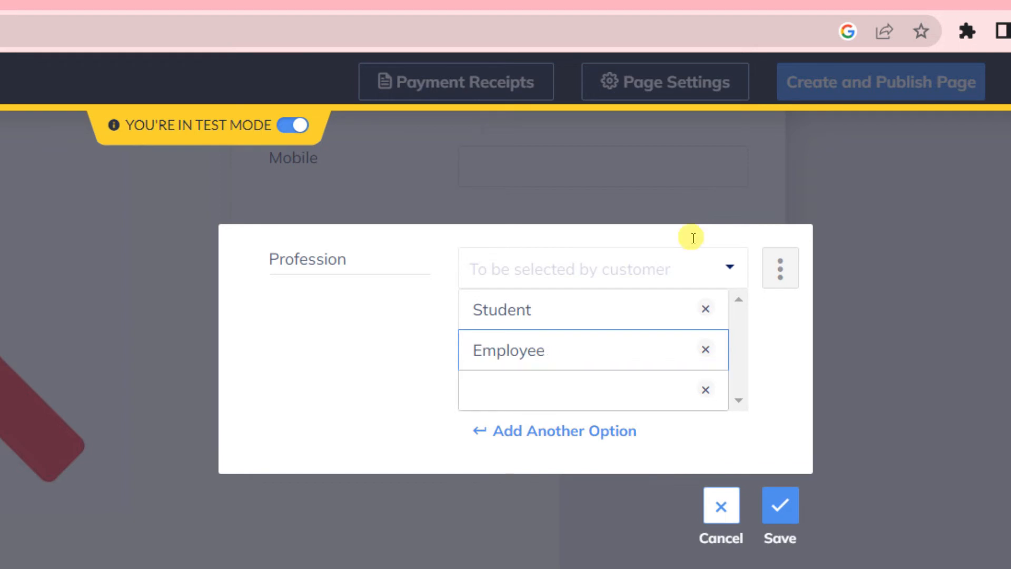
{"action": "key", "text": "Return"}
{"action": "type", "text": "Govt. Employee"}
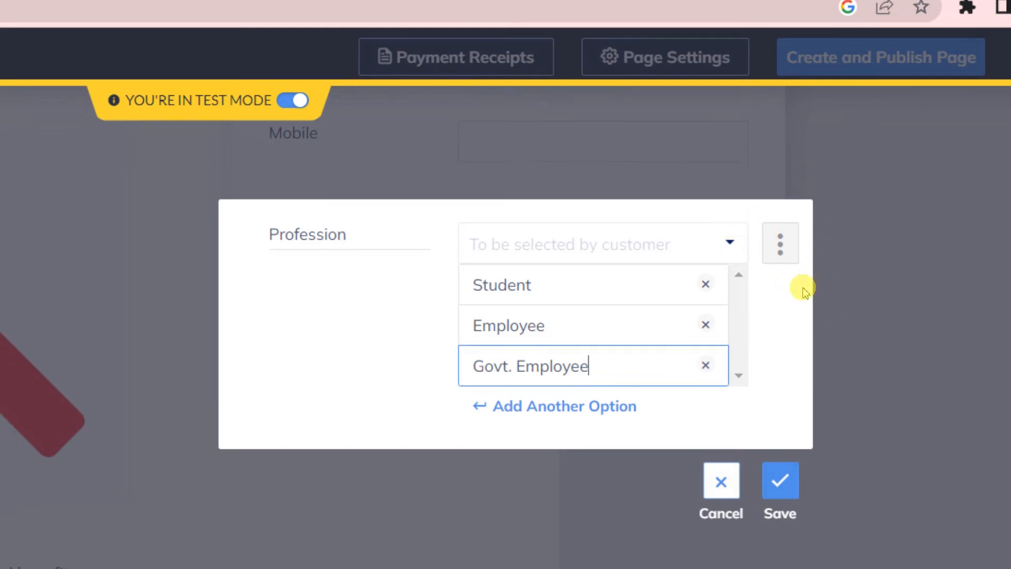
{"action": "left_click", "coordinate": [829, 314]}
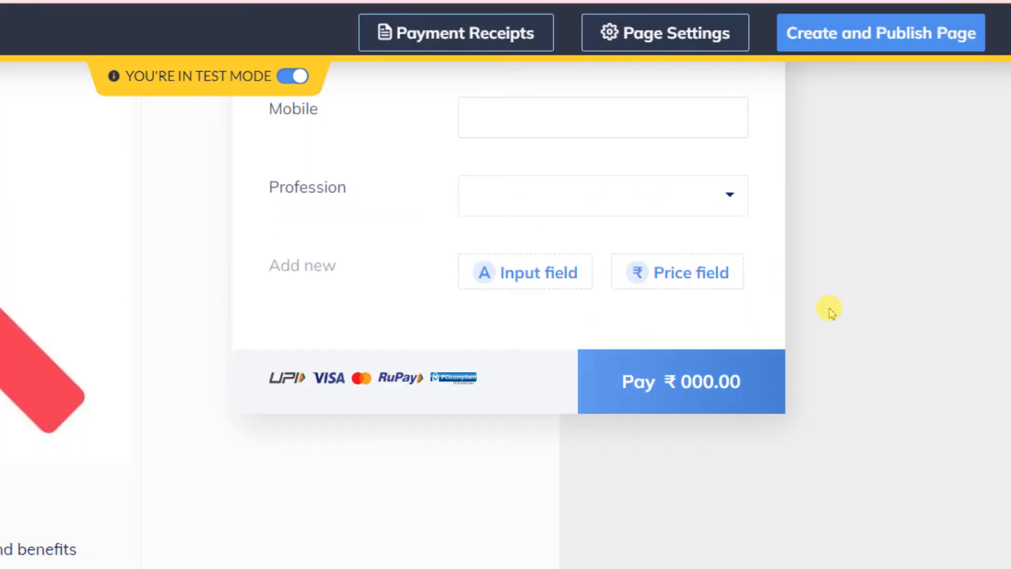
- Add a single-line text input field below Profession and label it "Extra text"
{"action": "scroll", "coordinate": [663, 205], "scroll_direction": "up", "scroll_amount": 4}
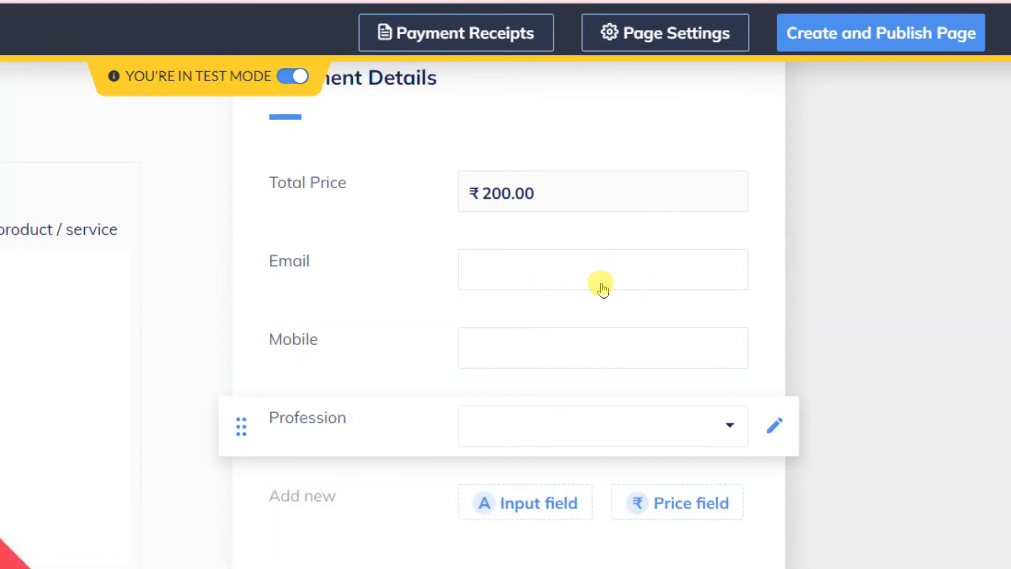
{"action": "scroll", "coordinate": [603, 289], "scroll_direction": "down", "scroll_amount": 2}
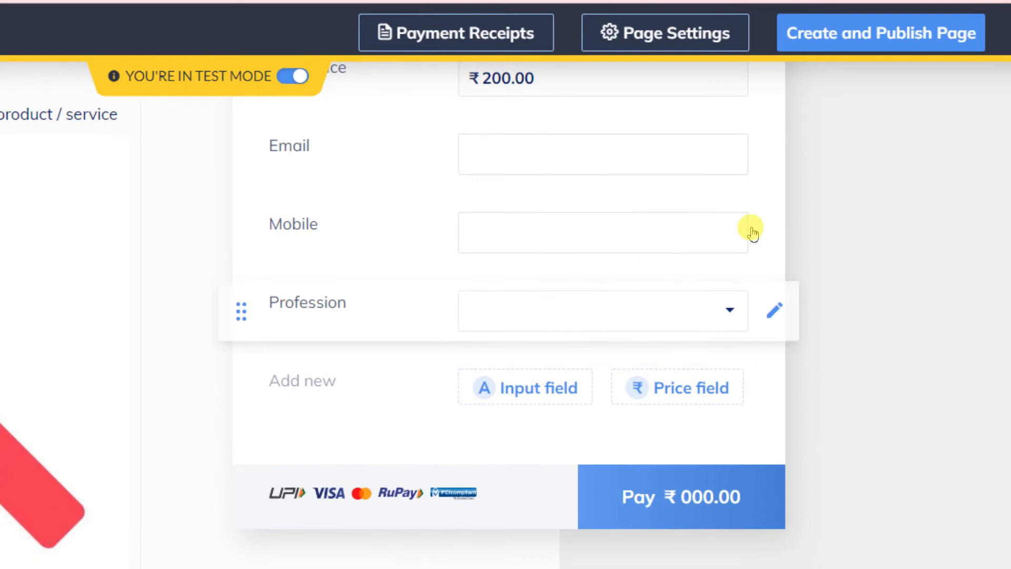
{"action": "left_click", "coordinate": [685, 272]}
{"action": "scroll", "coordinate": [734, 230], "scroll_direction": "up", "scroll_amount": 4}
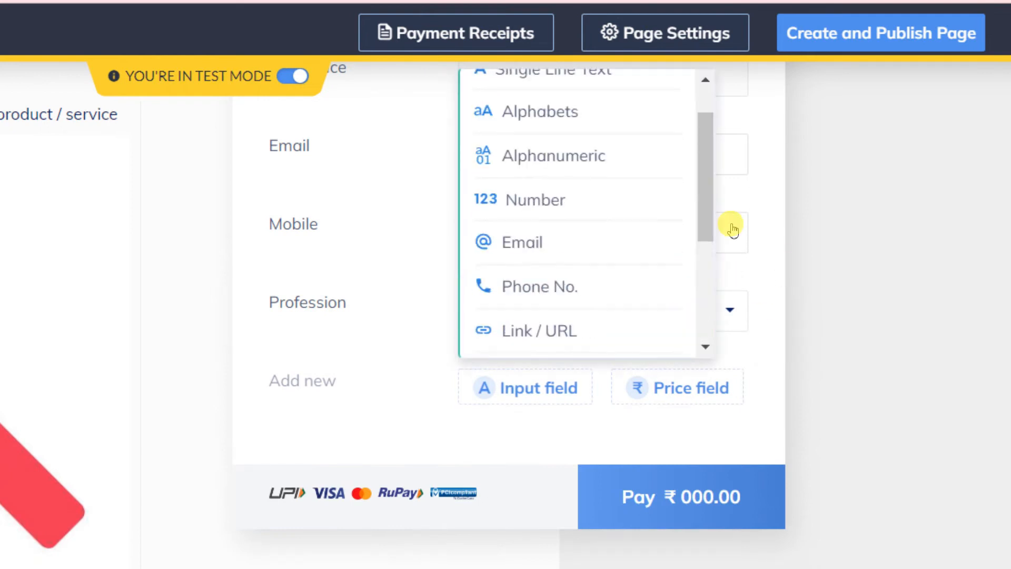
{"action": "scroll", "coordinate": [733, 229], "scroll_direction": "up", "scroll_amount": 5}
{"action": "scroll", "coordinate": [744, 192], "scroll_direction": "down", "scroll_amount": 3}
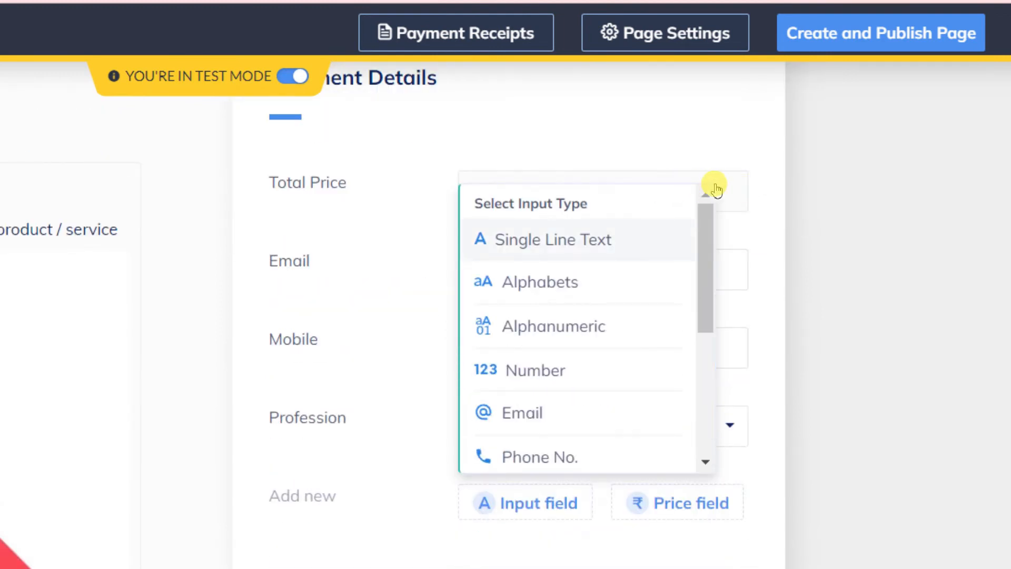
{"action": "left_click", "coordinate": [715, 184]}
{"action": "scroll", "coordinate": [715, 185], "scroll_direction": "down", "scroll_amount": 2}
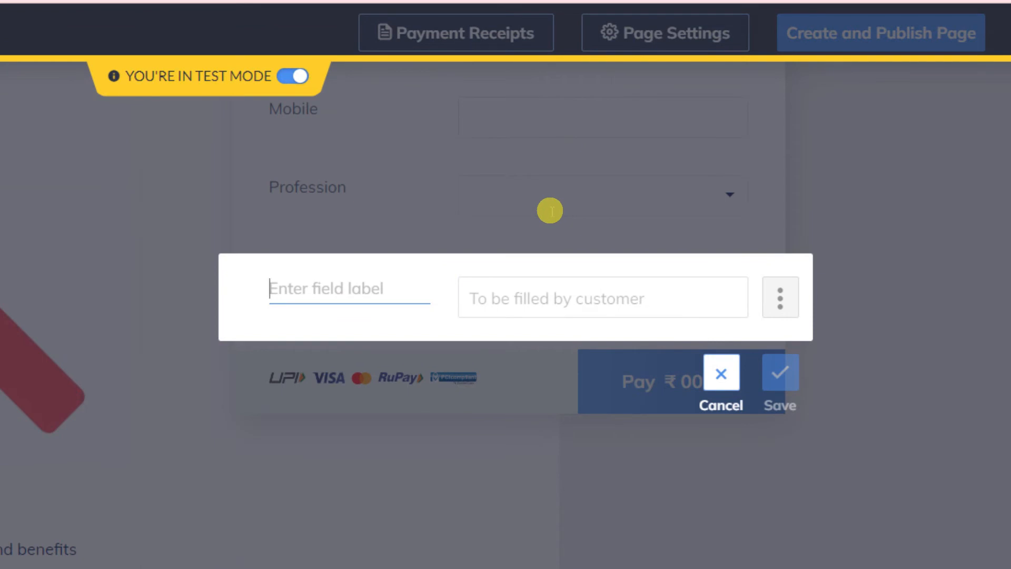
{"action": "type", "text": "C"}
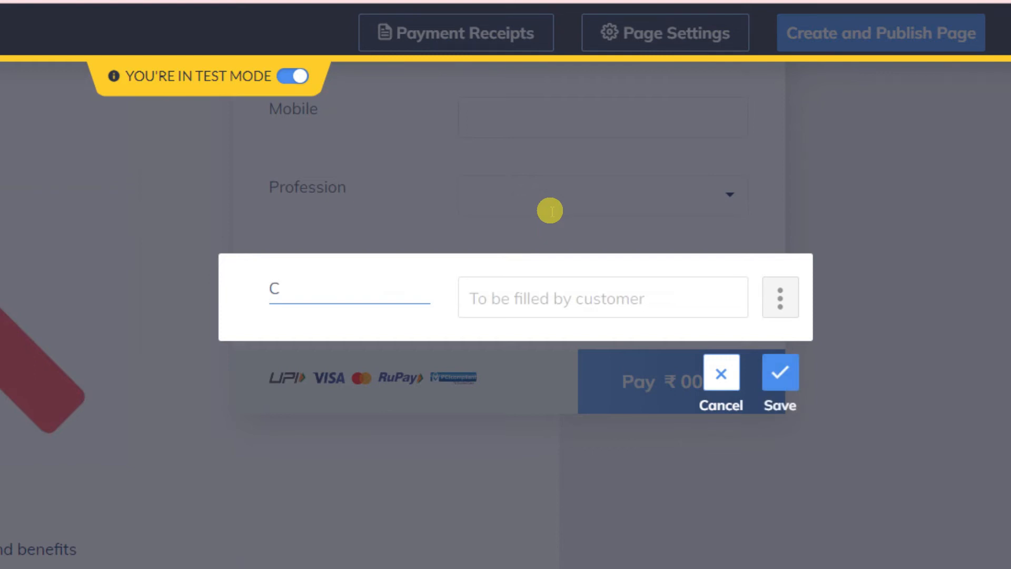
{"action": "key", "text": "BackSpace"}
{"action": "type", "text": "Extra text"}
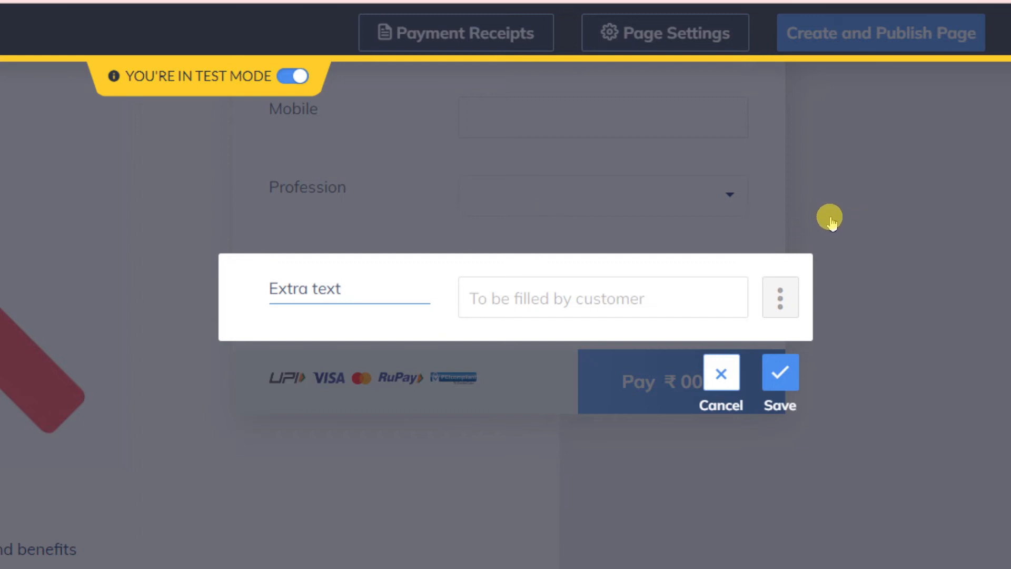
- Make the Extra text field optional, give it the description "Describe yourself" and save it
{"action": "key", "text": "Tab"}
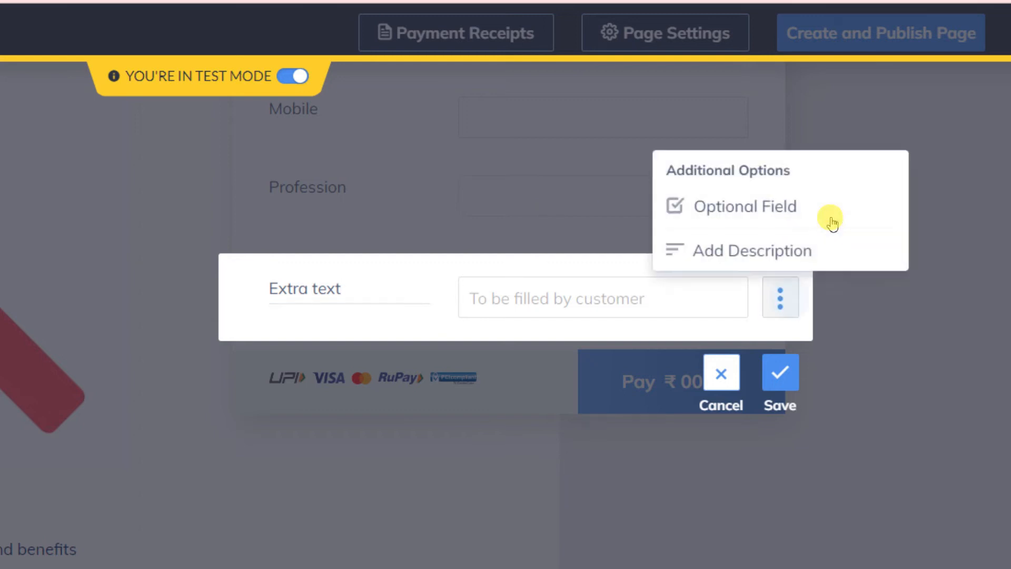
{"action": "left_click", "coordinate": [798, 171]}
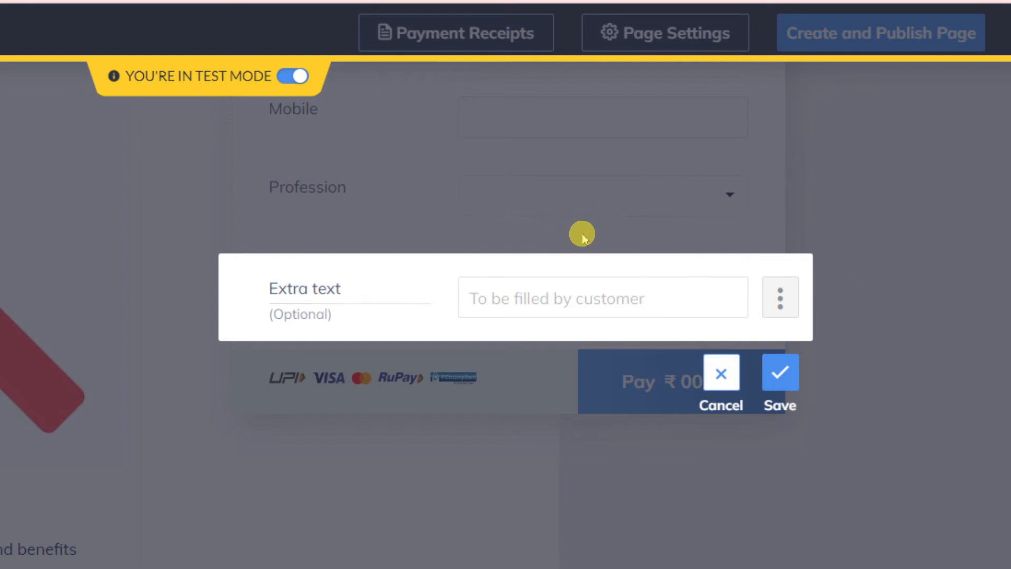
{"action": "left_click", "coordinate": [824, 220]}
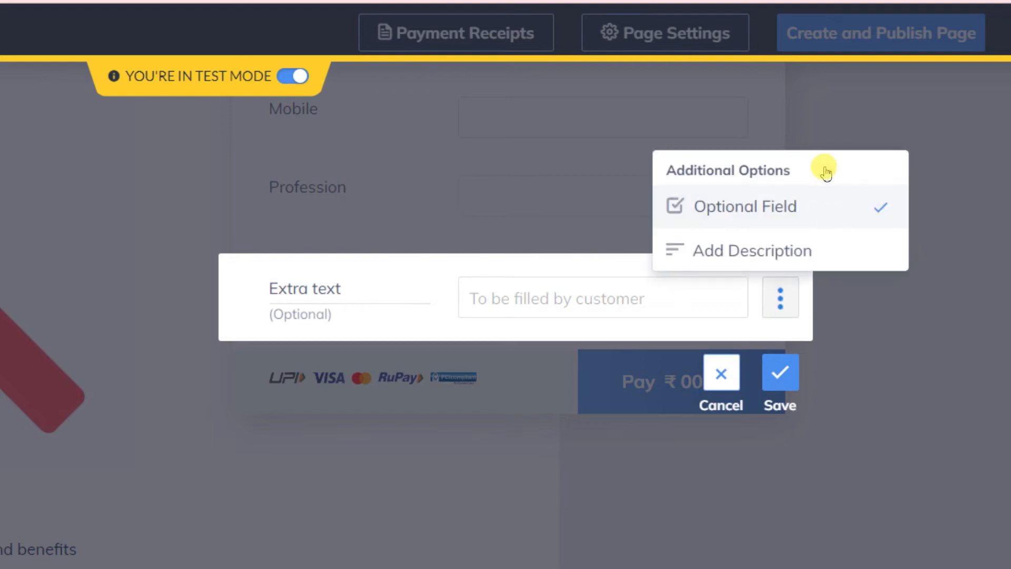
{"action": "left_click", "coordinate": [800, 186]}
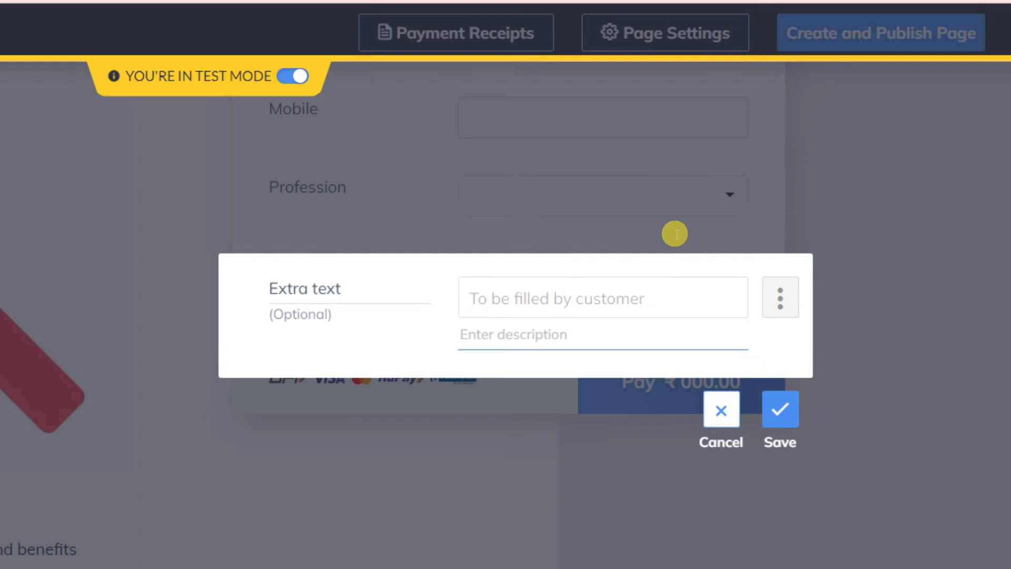
{"action": "type", "text": "Describe yourself"}
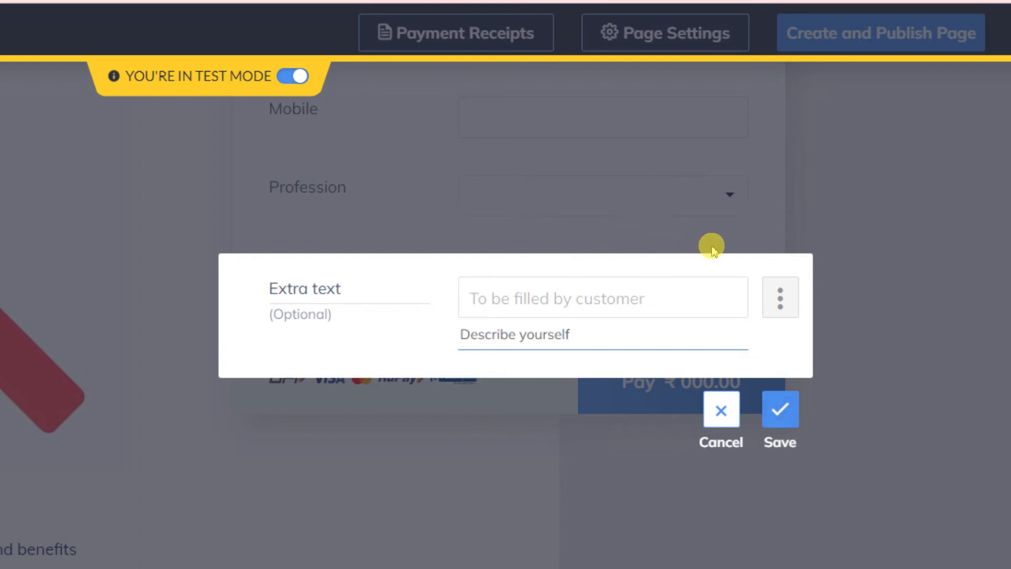
{"action": "left_click_drag", "start_coordinate": [585, 336], "coordinate": [456, 335]}
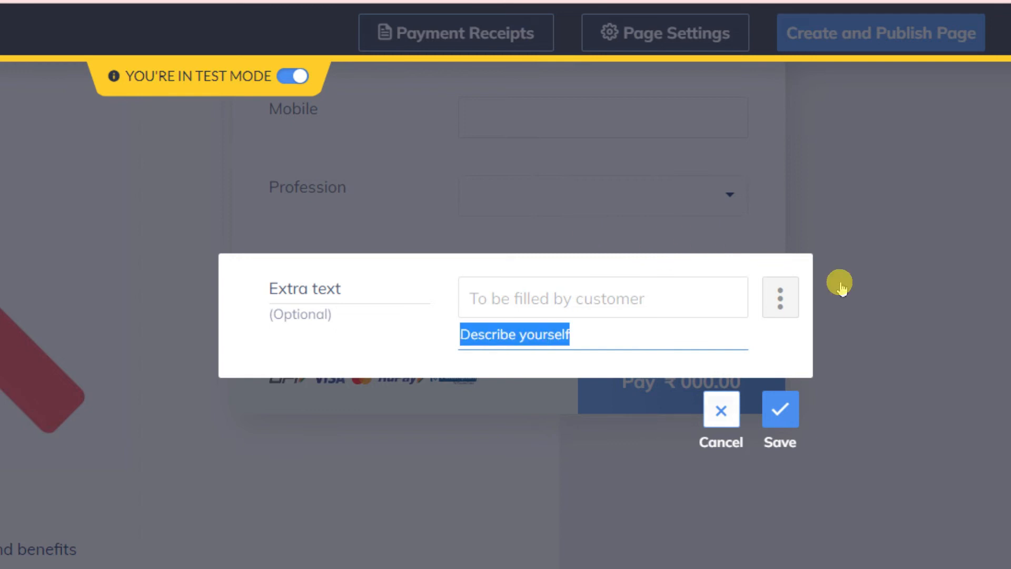
{"action": "left_click", "coordinate": [831, 283]}
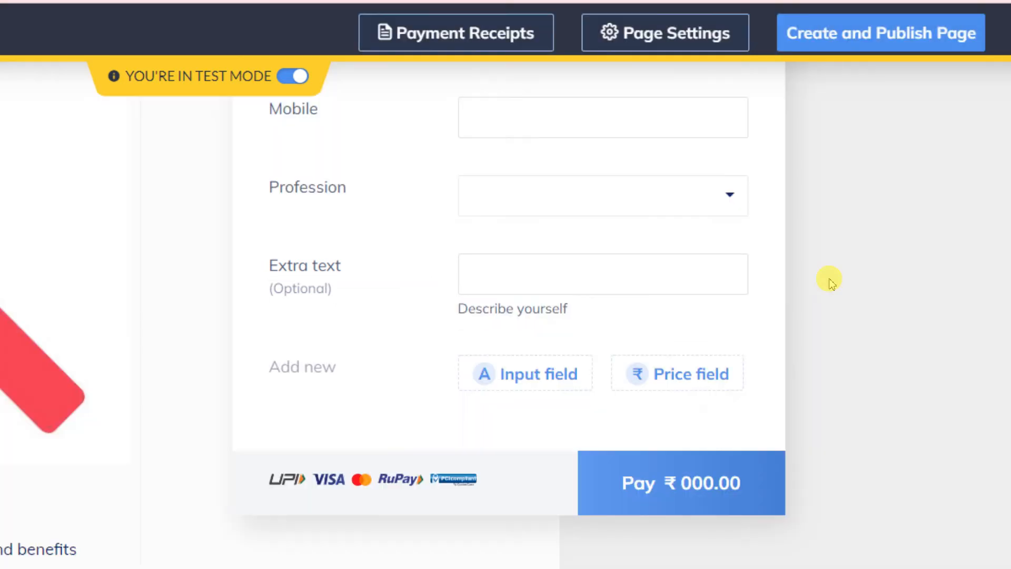
- Add a date picker input field labelled "DOB" below the Extra text field and save it
{"action": "scroll", "coordinate": [685, 385], "scroll_direction": "up", "scroll_amount": 3}
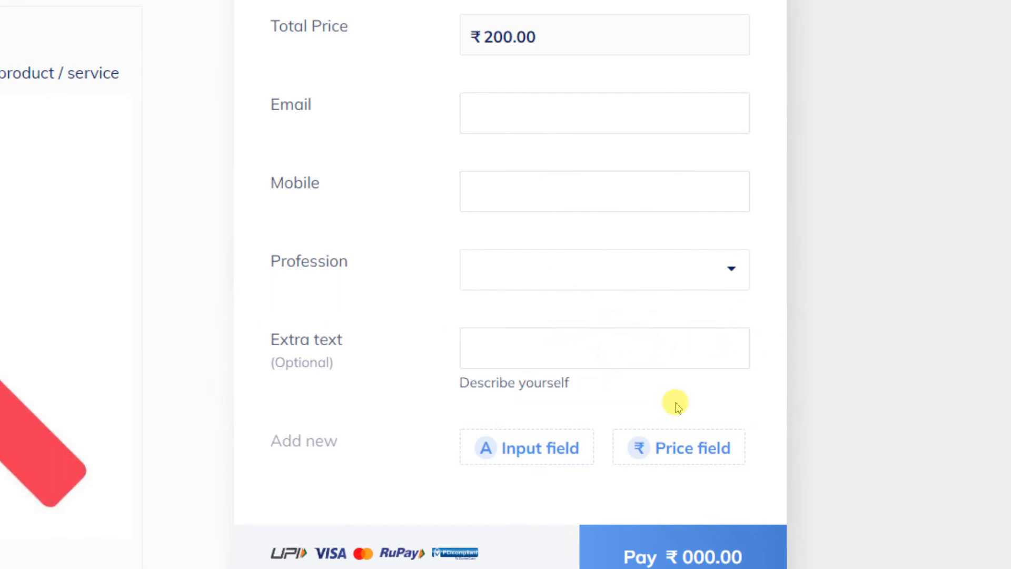
{"action": "left_click", "coordinate": [681, 399]}
{"action": "scroll", "coordinate": [711, 290], "scroll_direction": "down", "scroll_amount": 3}
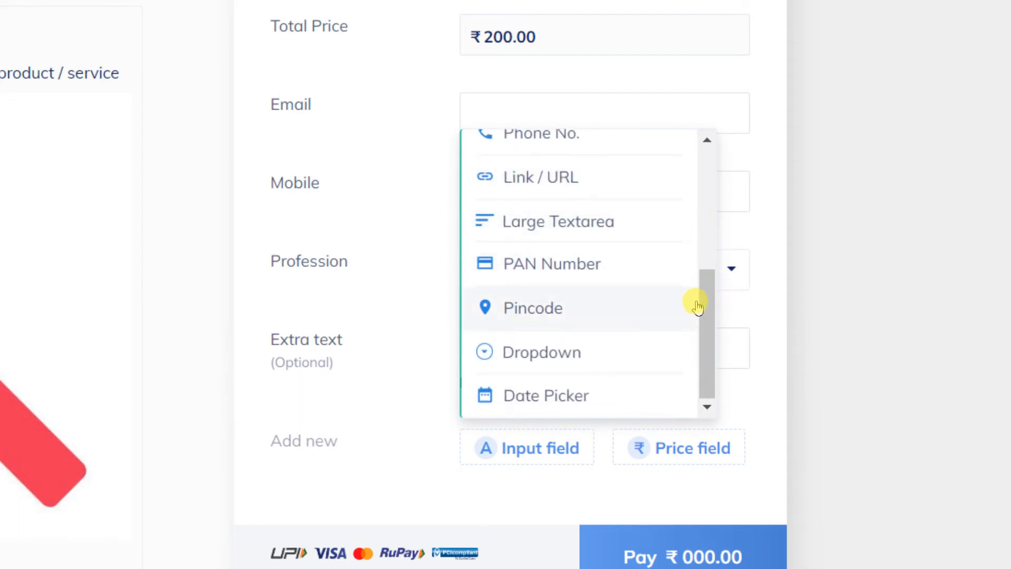
{"action": "scroll", "coordinate": [675, 332], "scroll_direction": "up", "scroll_amount": 3}
{"action": "scroll", "coordinate": [675, 332], "scroll_direction": "down", "scroll_amount": 3}
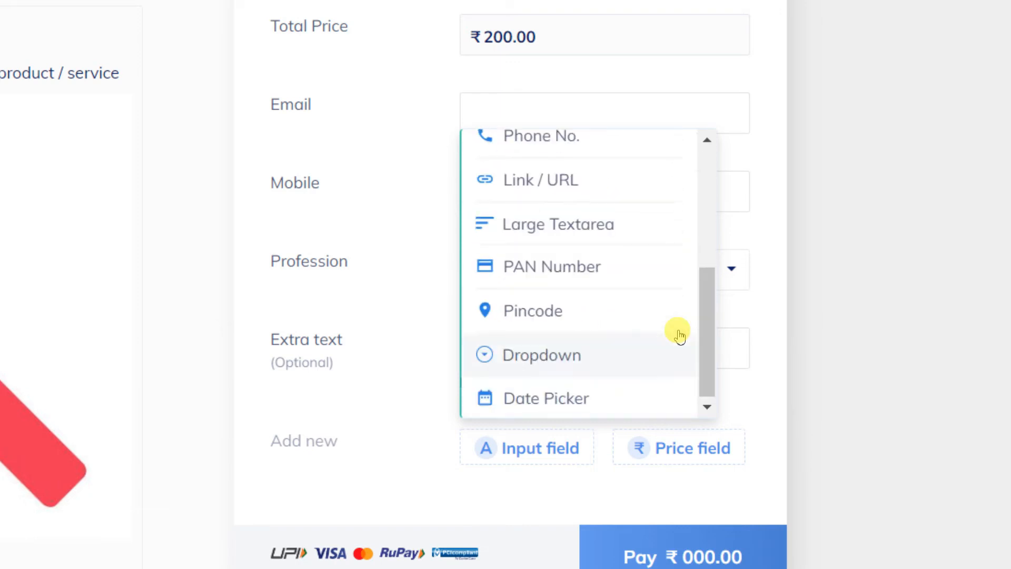
{"action": "left_click", "coordinate": [709, 360]}
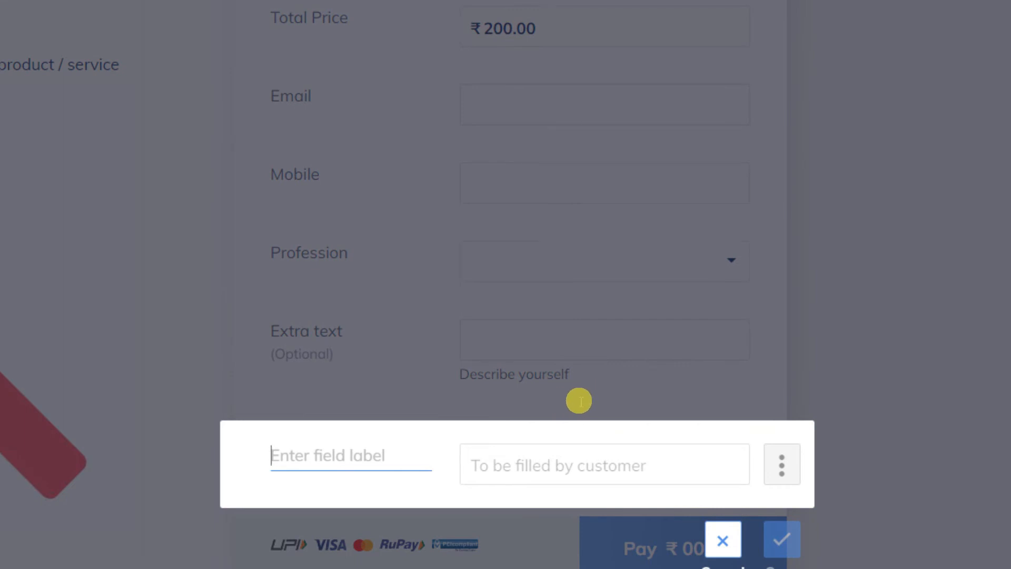
{"action": "type", "text": "DOB"}
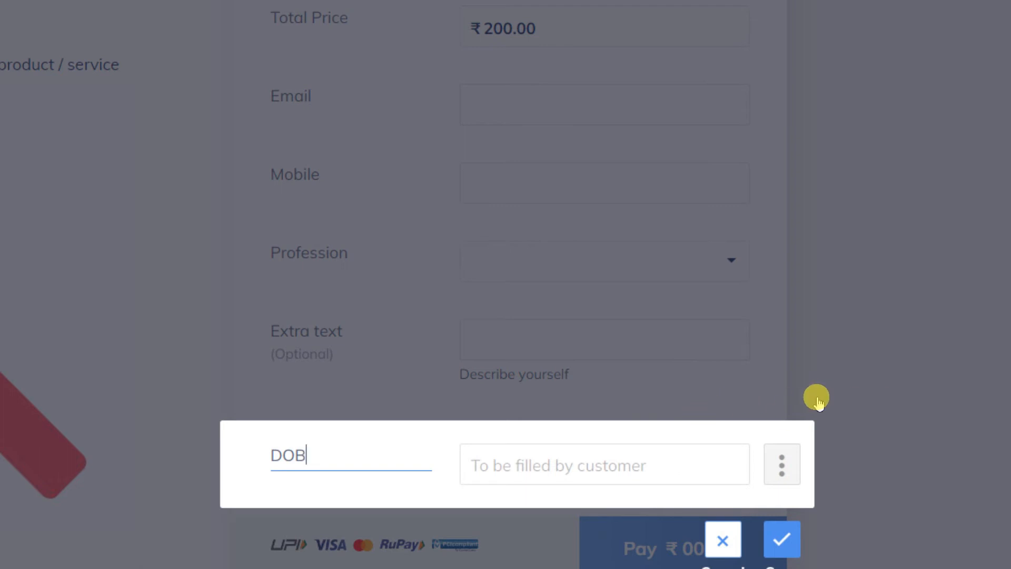
{"action": "scroll", "coordinate": [825, 455], "scroll_direction": "down", "scroll_amount": 1}
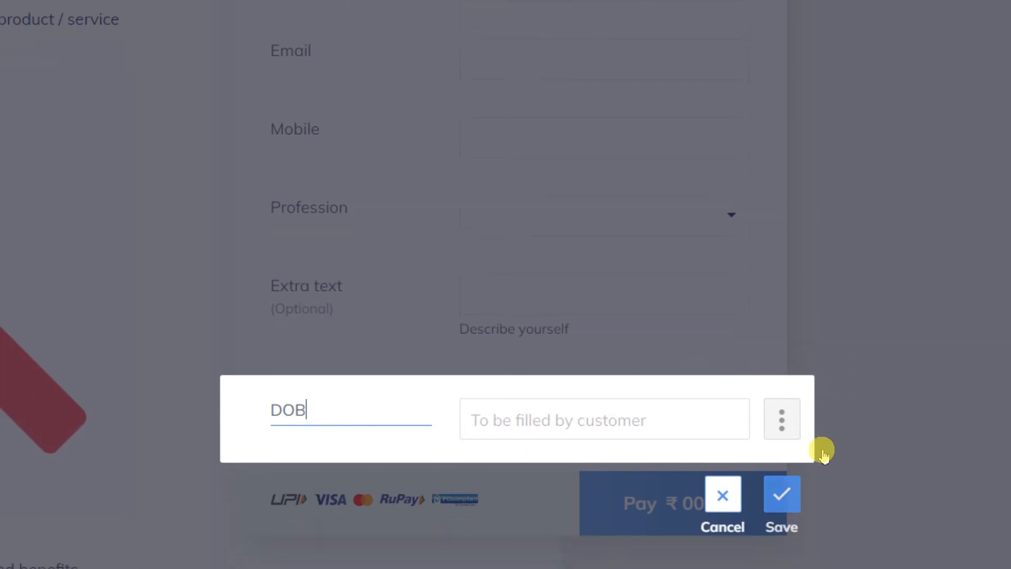
{"action": "scroll", "coordinate": [824, 457], "scroll_direction": "down", "scroll_amount": 1}
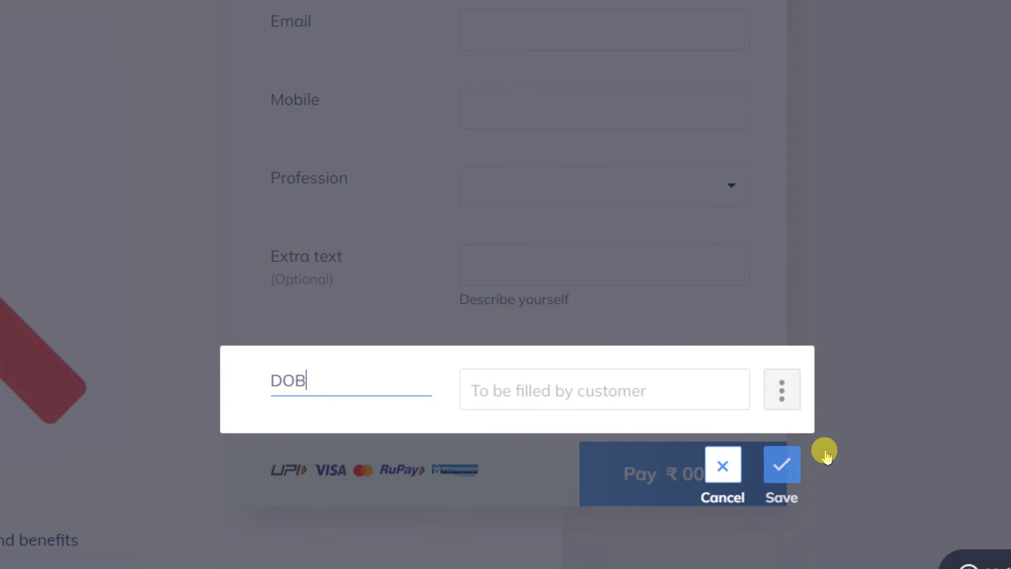
{"action": "left_click", "coordinate": [825, 452]}
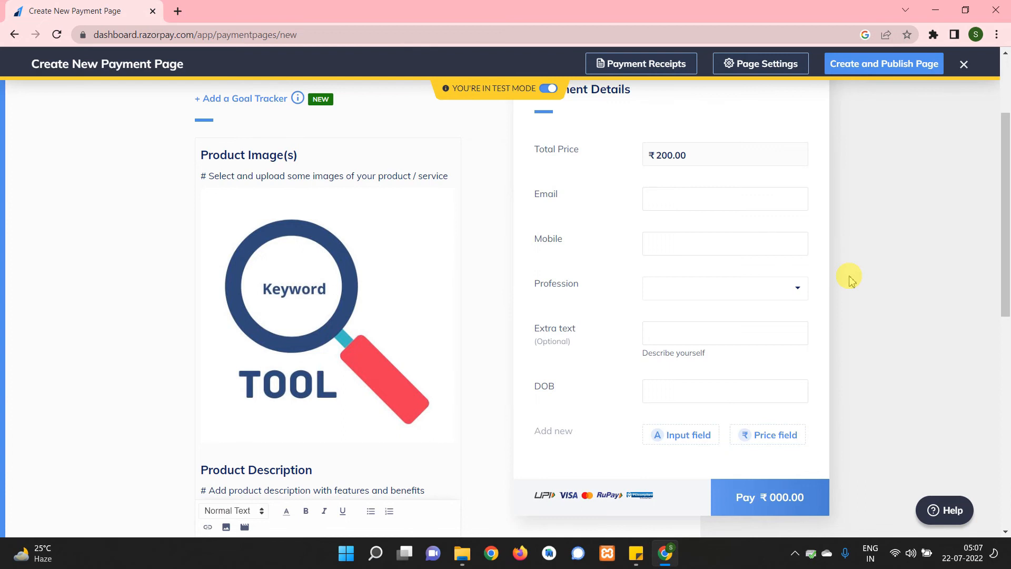
{"action": "left_click", "coordinate": [743, 63]}
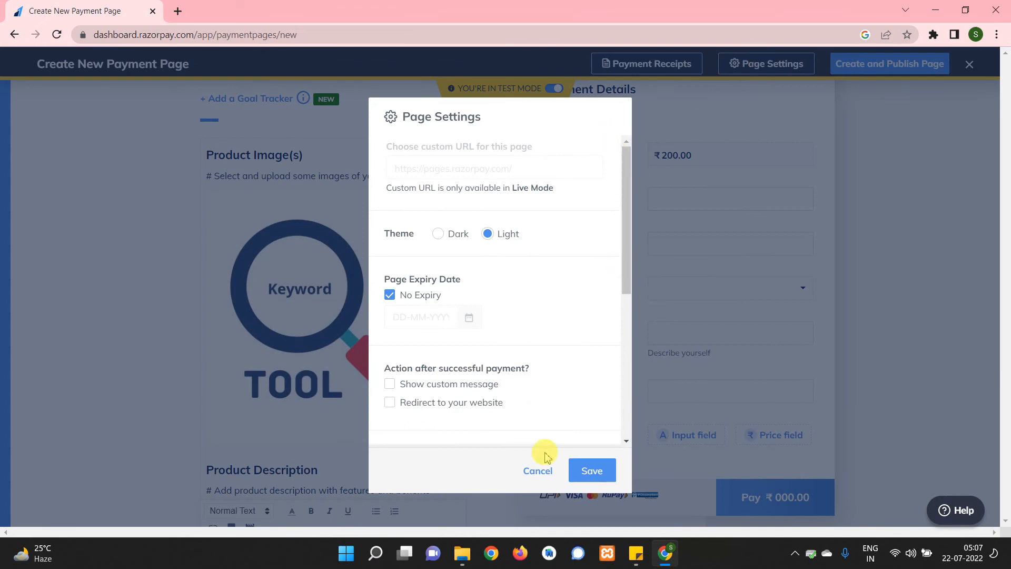
{"action": "left_click", "coordinate": [534, 472]}
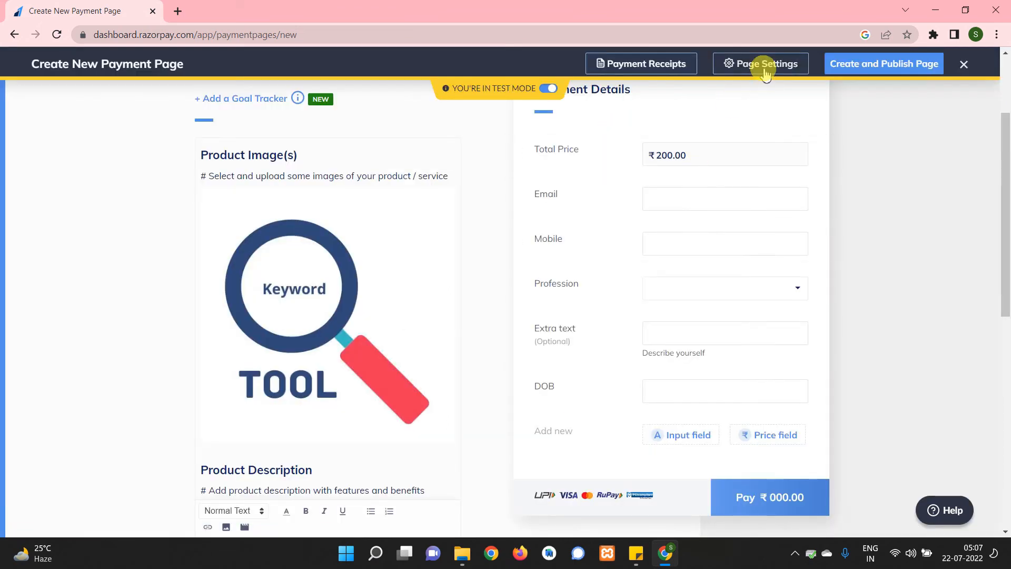
{"action": "left_click", "coordinate": [763, 66]}
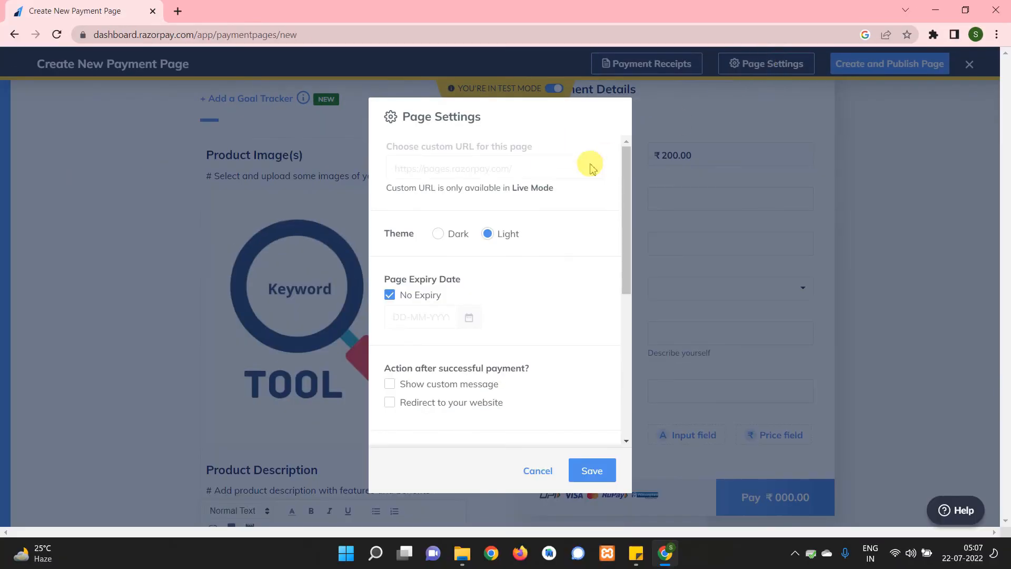
{"action": "scroll", "coordinate": [442, 316], "scroll_direction": "down", "scroll_amount": 3}
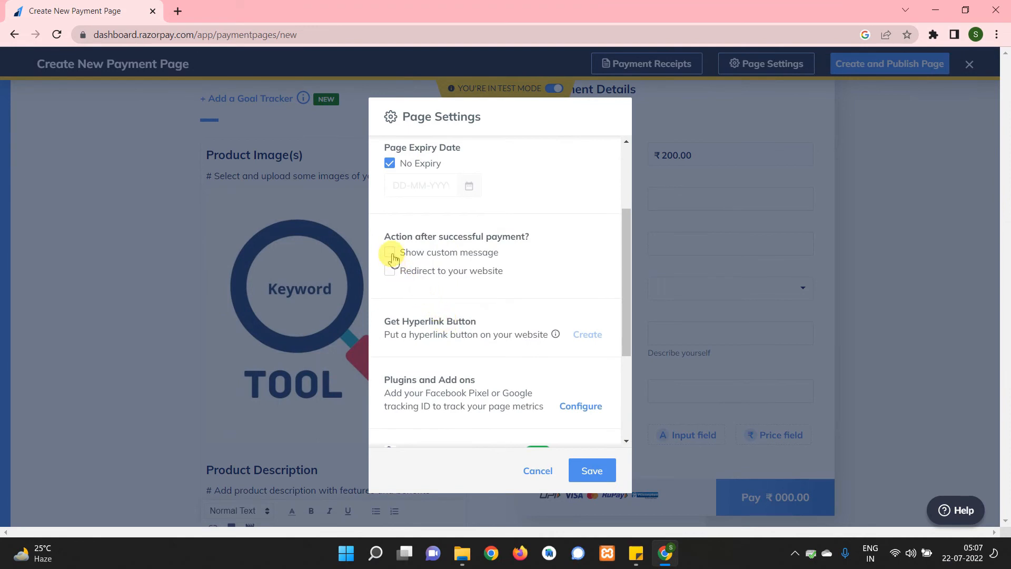
{"action": "left_click", "coordinate": [390, 271]}
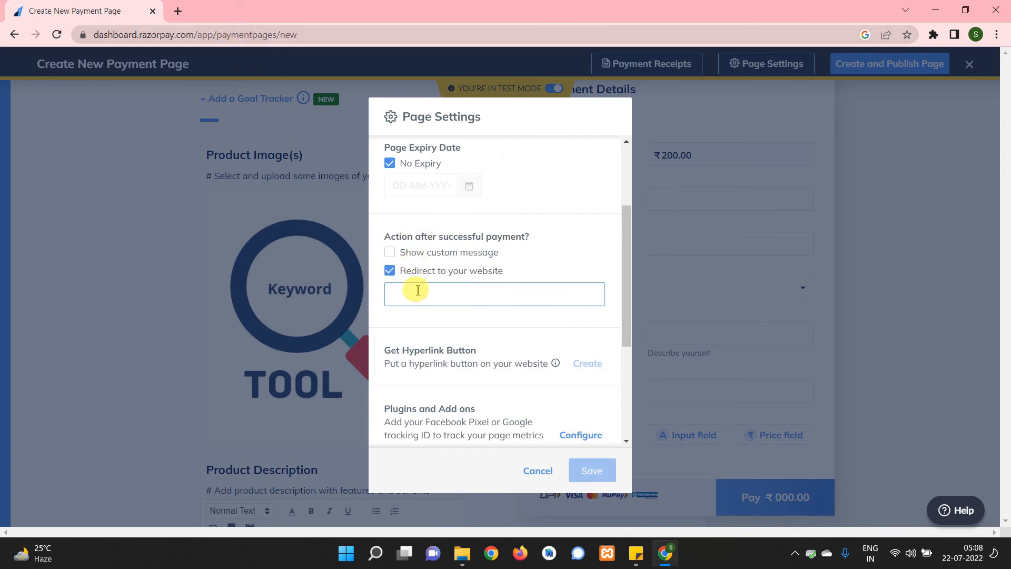
{"action": "type", "text": "https://google.com"}
{"action": "left_click_drag", "start_coordinate": [506, 295], "coordinate": [393, 293]}
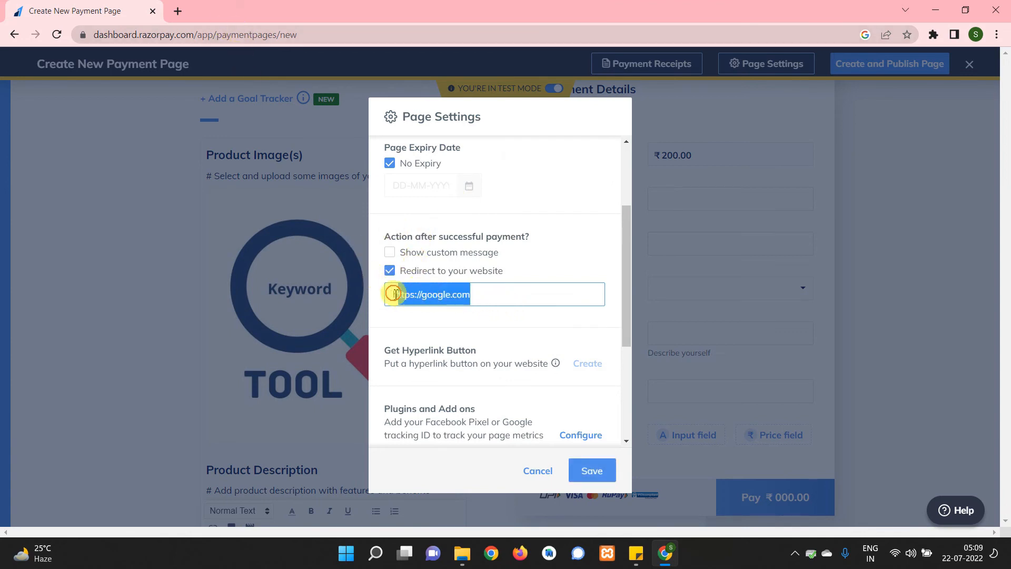
{"action": "left_click_drag", "start_coordinate": [484, 293], "coordinate": [378, 288]}
- Enable the custom message "Thanks For the purchase" after a successful payment and save the page settings
{"action": "scroll", "coordinate": [448, 253], "scroll_direction": "up", "scroll_amount": 3}
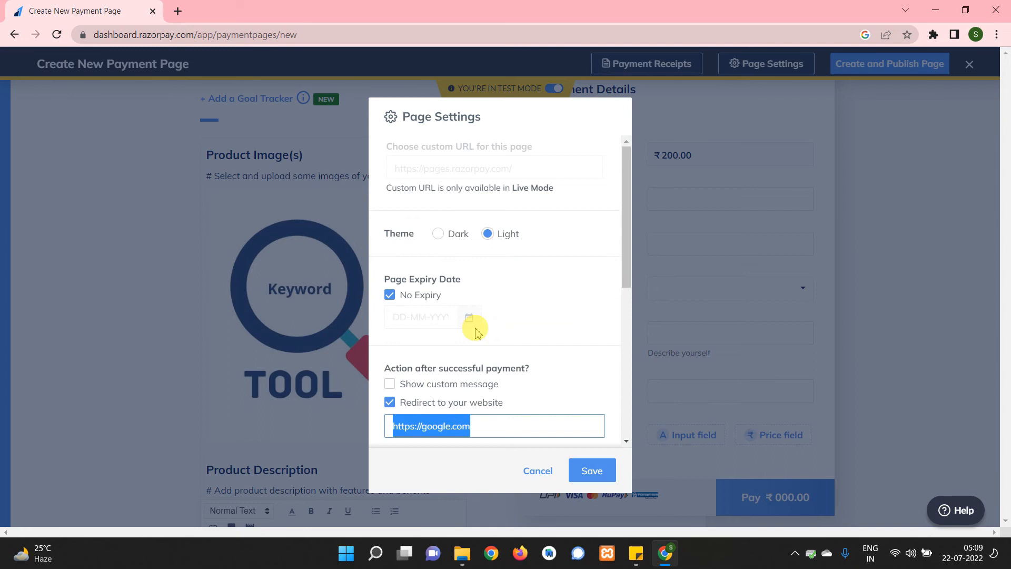
{"action": "scroll", "coordinate": [475, 331], "scroll_direction": "down", "scroll_amount": 6}
{"action": "scroll", "coordinate": [475, 331], "scroll_direction": "up", "scroll_amount": 5}
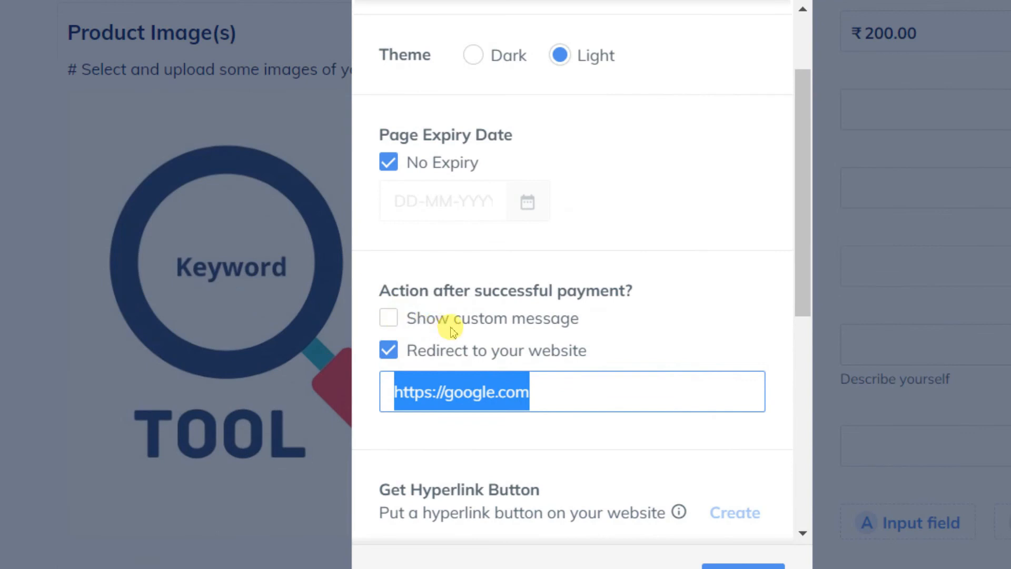
{"action": "left_click", "coordinate": [389, 317]}
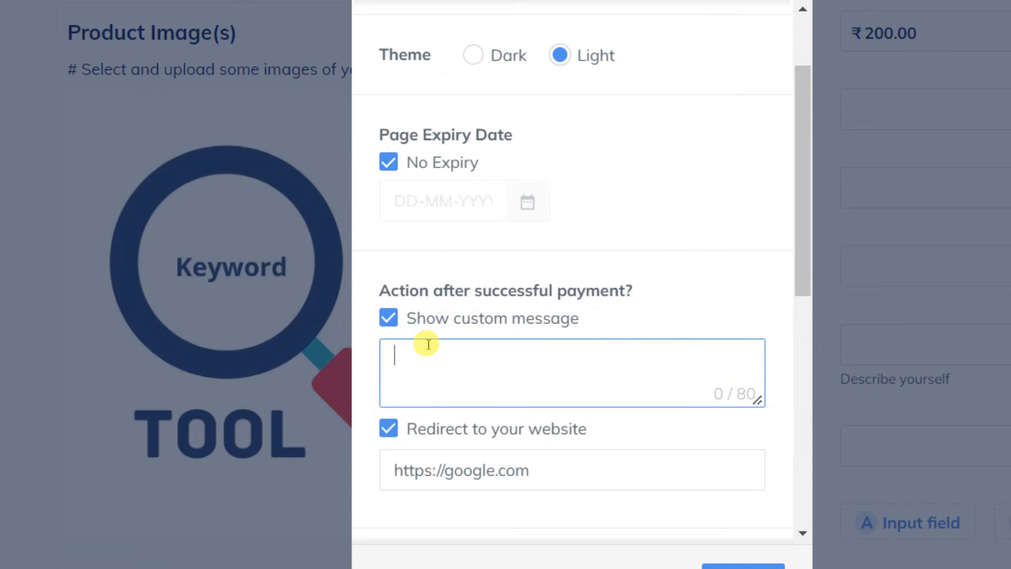
{"action": "type", "text": "Thanks For the purchase"}
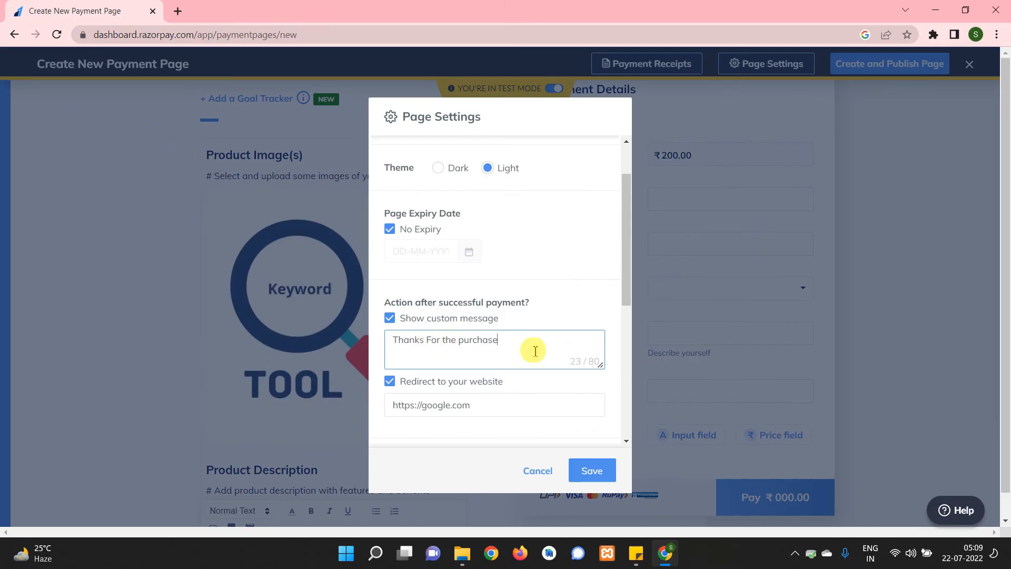
{"action": "left_click", "coordinate": [585, 472]}
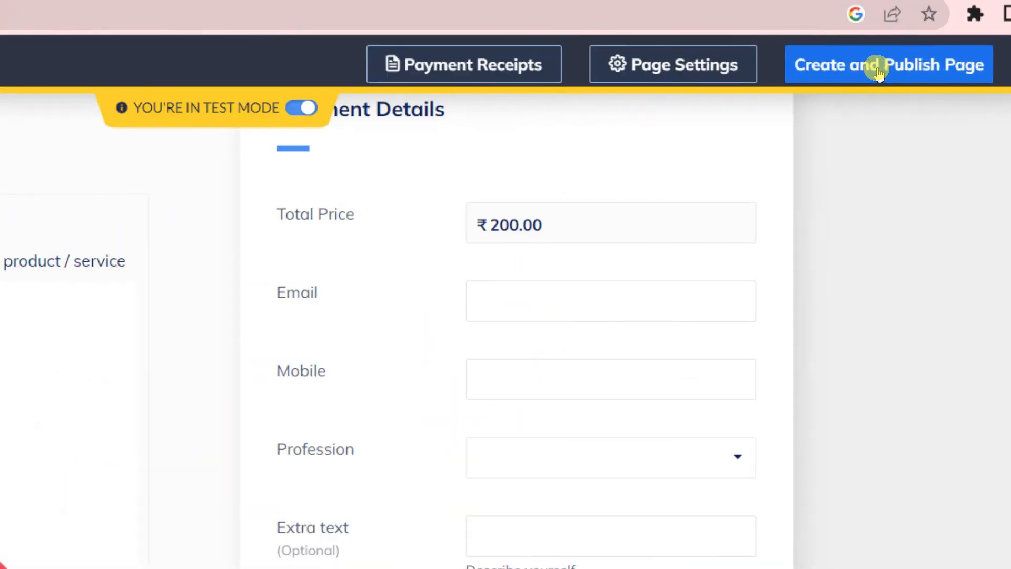
- Create and publish the Ebook for C language payment page
{"action": "left_click", "coordinate": [878, 71]}
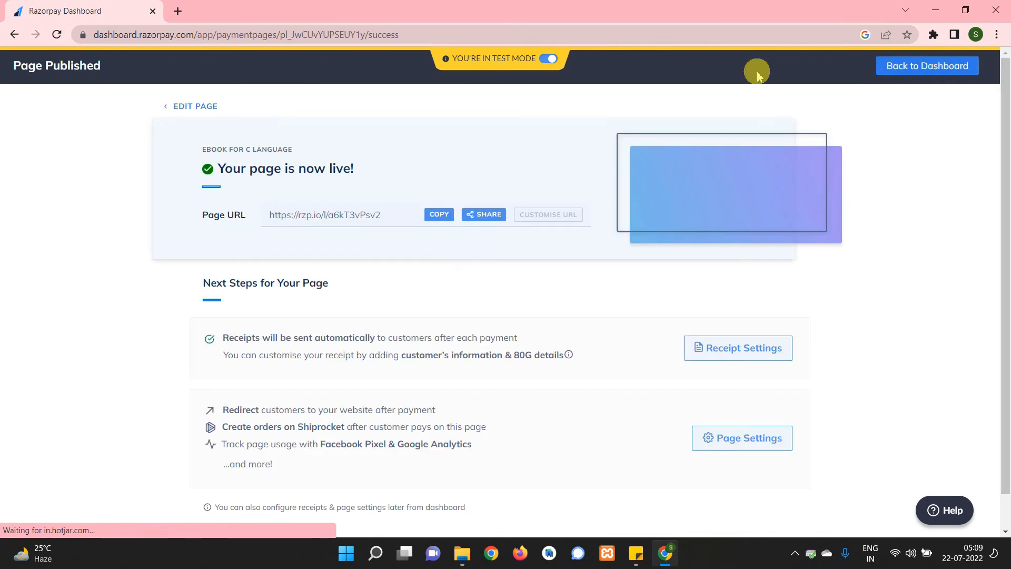
{"action": "left_click_drag", "start_coordinate": [212, 168], "coordinate": [387, 177]}
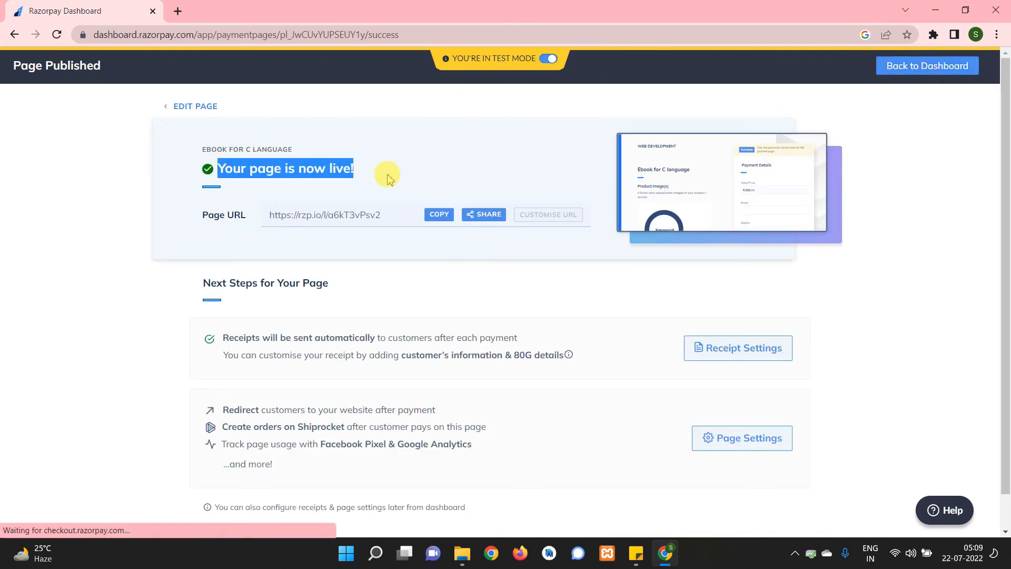
{"action": "left_click", "coordinate": [387, 177]}
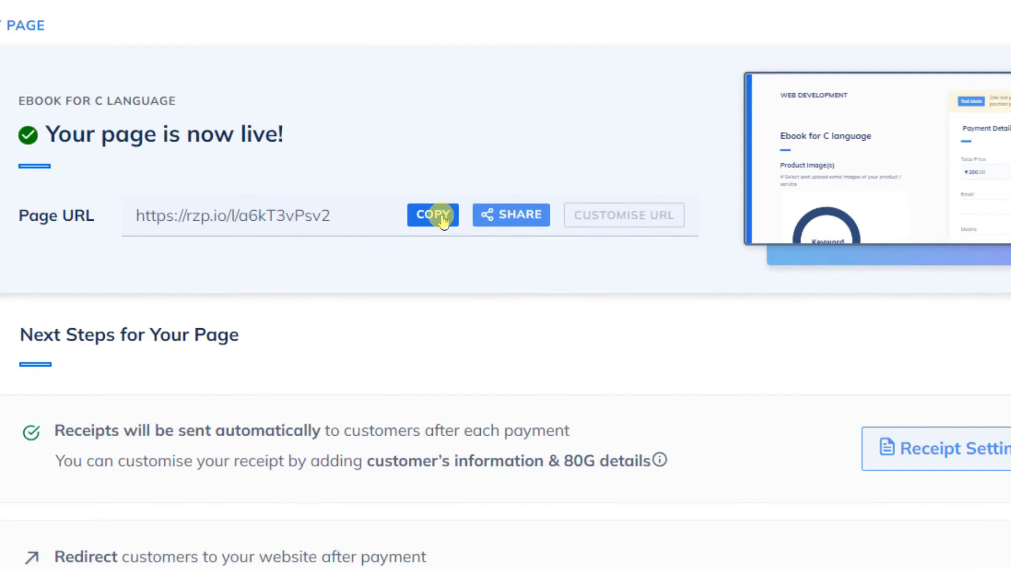
- Copy the published page's URL and open it in a new browser tab
{"action": "left_click", "coordinate": [449, 220]}
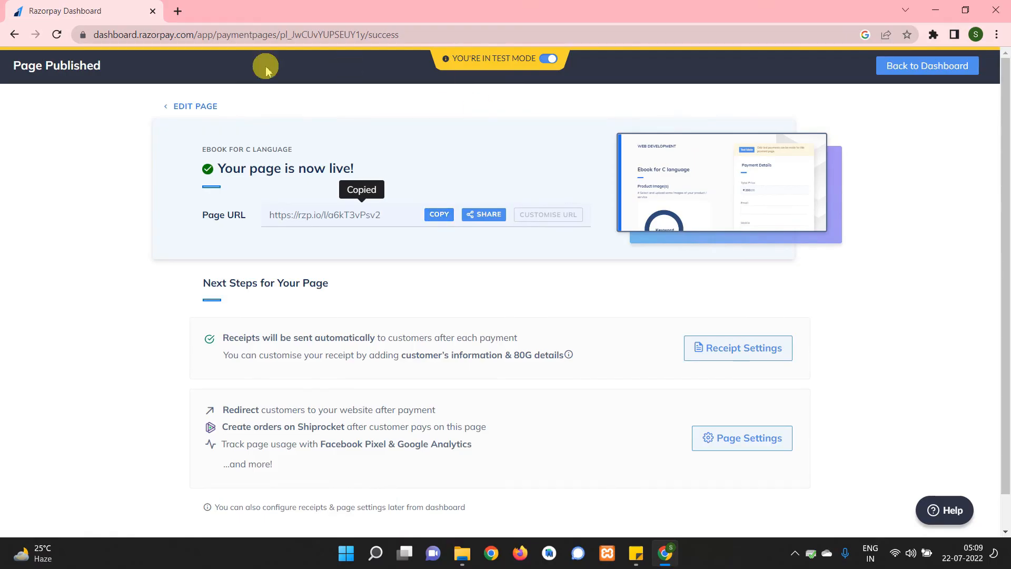
{"action": "left_click", "coordinate": [178, 11]}
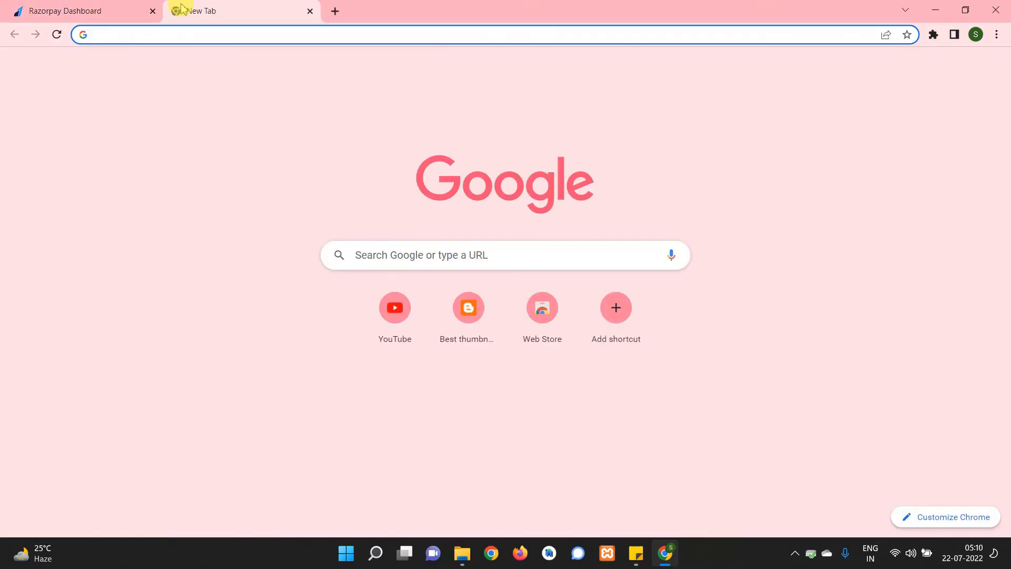
{"action": "key", "text": "ctrl+v"}
{"action": "key", "text": "Return"}
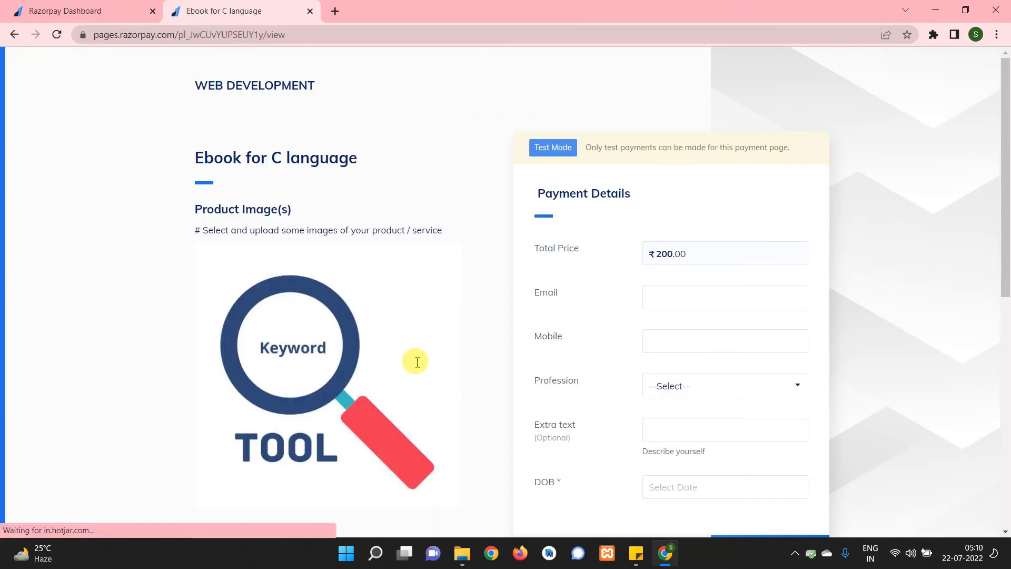
- Examine the published page's product details and its Email, Mobile, Profession, Extra text and DOB fields
{"action": "scroll", "coordinate": [400, 369], "scroll_direction": "down", "scroll_amount": 3}
{"action": "scroll", "coordinate": [362, 348], "scroll_direction": "down", "scroll_amount": 5}
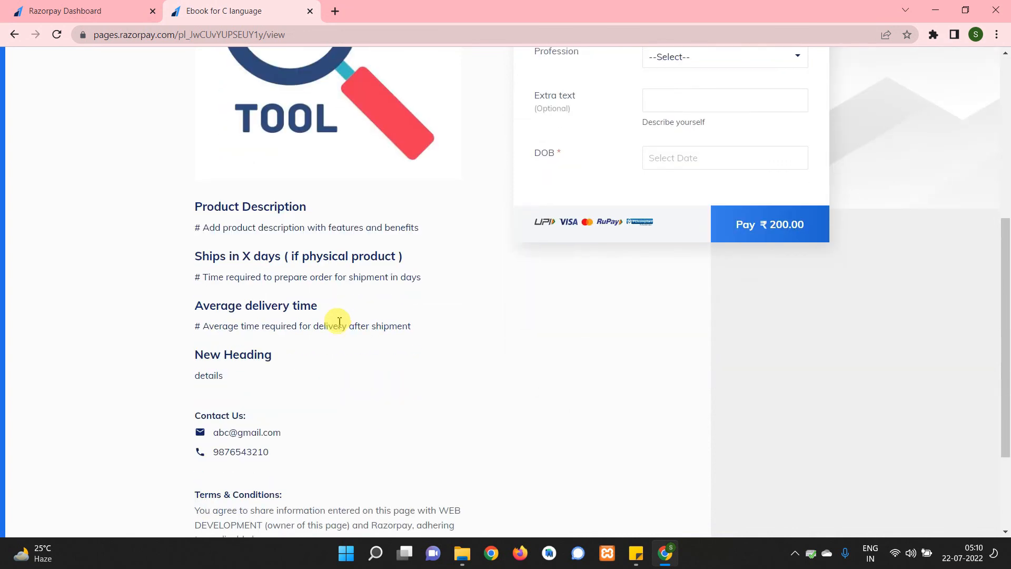
{"action": "scroll", "coordinate": [279, 467], "scroll_direction": "up", "scroll_amount": 9}
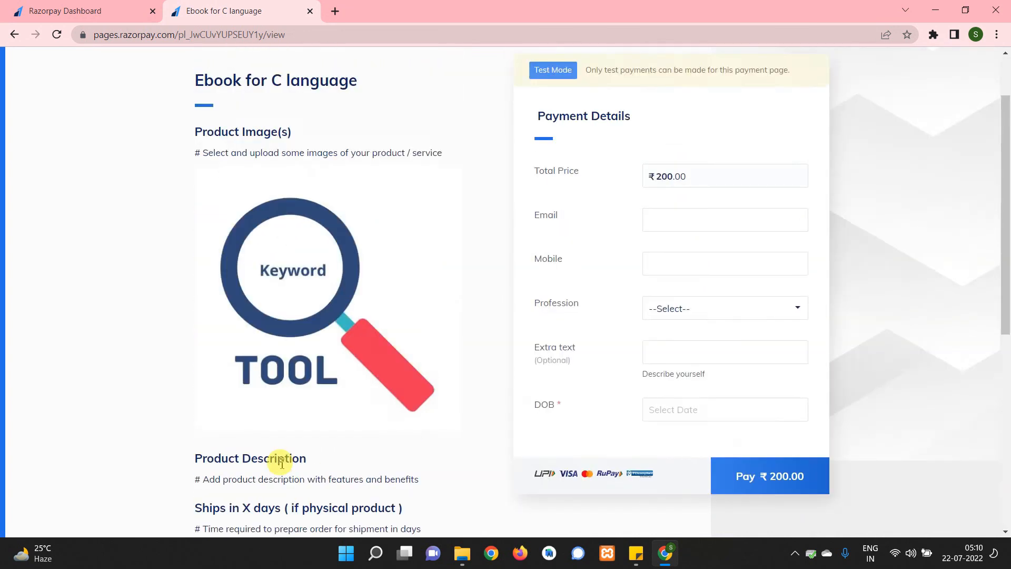
{"action": "left_click", "coordinate": [659, 283]}
{"action": "left_click", "coordinate": [598, 309]}
{"action": "left_click", "coordinate": [672, 330]}
{"action": "left_click", "coordinate": [550, 361]}
{"action": "scroll", "coordinate": [618, 402], "scroll_direction": "down", "scroll_amount": 2}
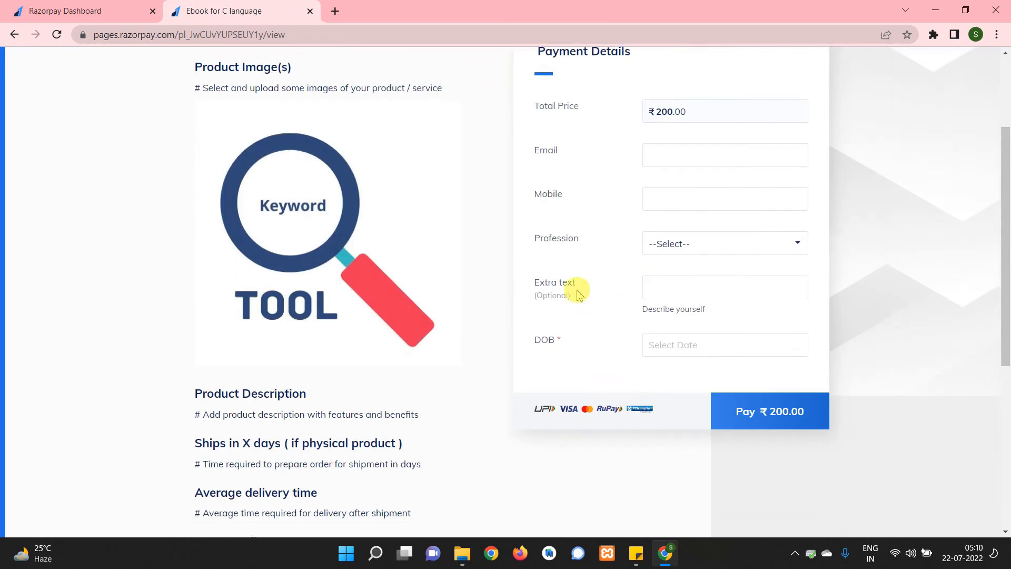
{"action": "left_click", "coordinate": [769, 245]}
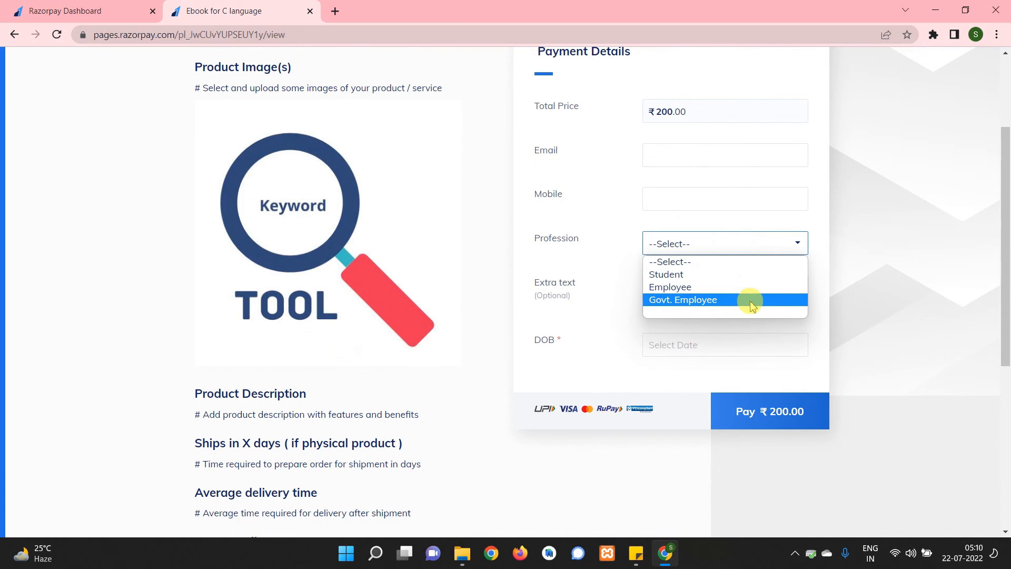
{"action": "left_click", "coordinate": [598, 253]}
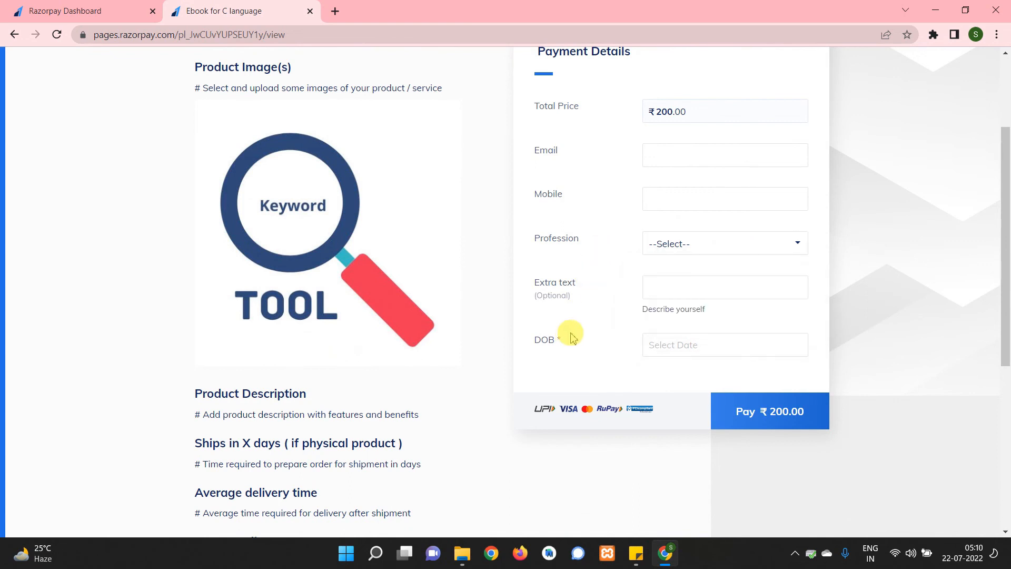
{"action": "left_click", "coordinate": [680, 289]}
{"action": "left_click", "coordinate": [605, 301]}
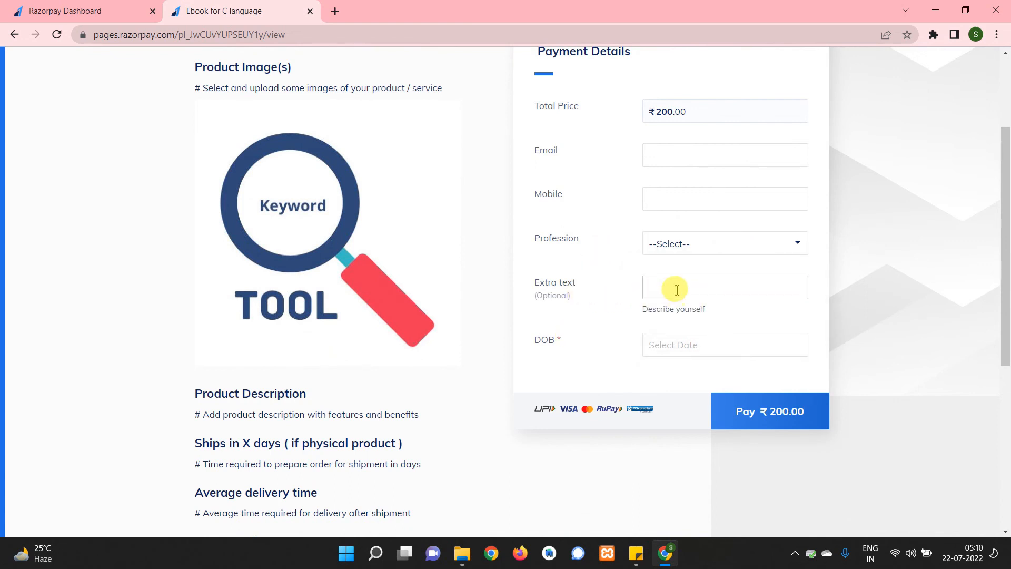
{"action": "left_click", "coordinate": [684, 346]}
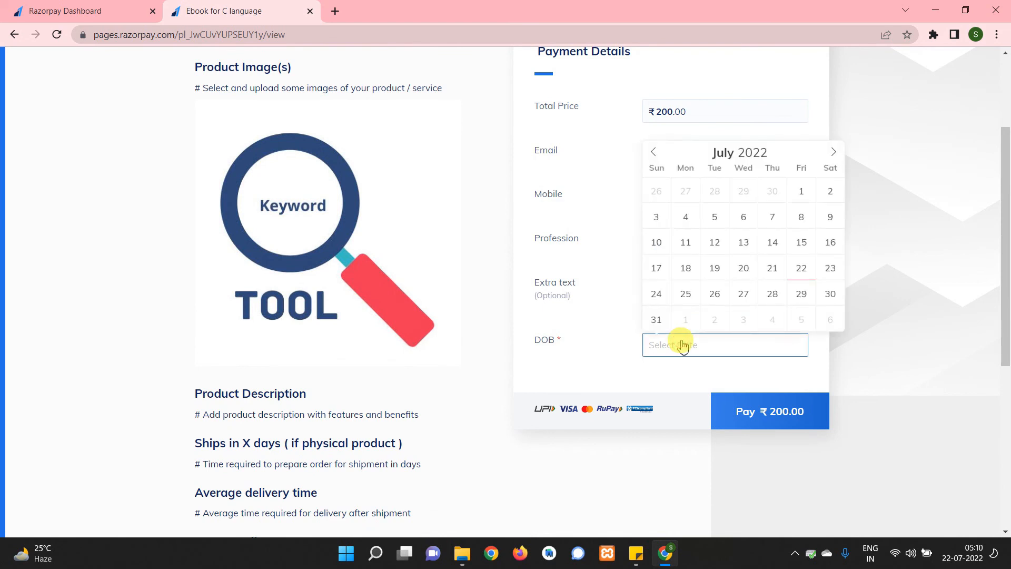
{"action": "left_click", "coordinate": [615, 351]}
- Fill in the customer's email, mobile number, profession "Student" and date of birth, and pay the ₹200 using a UPI ID
{"action": "left_click", "coordinate": [735, 427]}
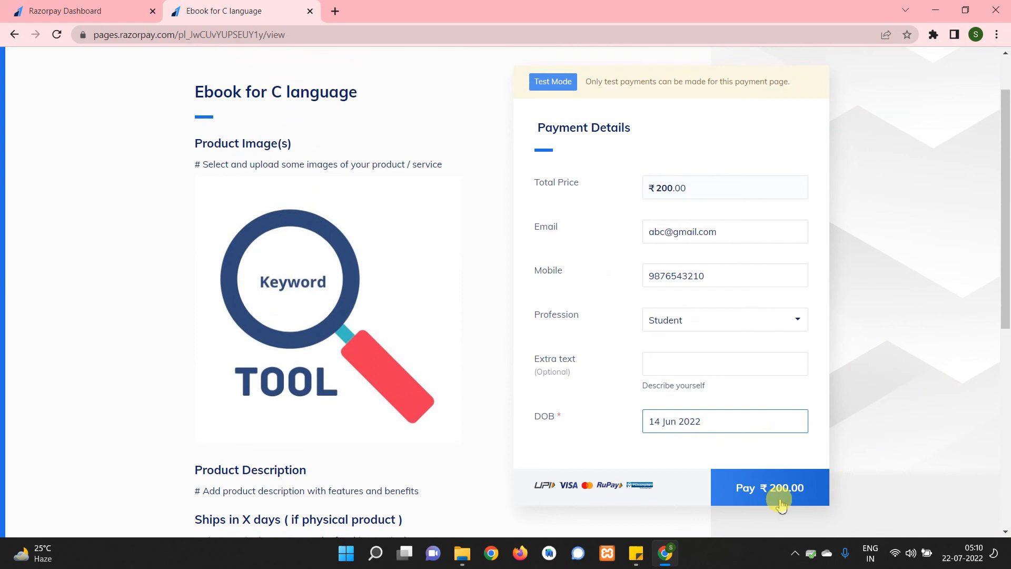
{"action": "left_click", "coordinate": [766, 491]}
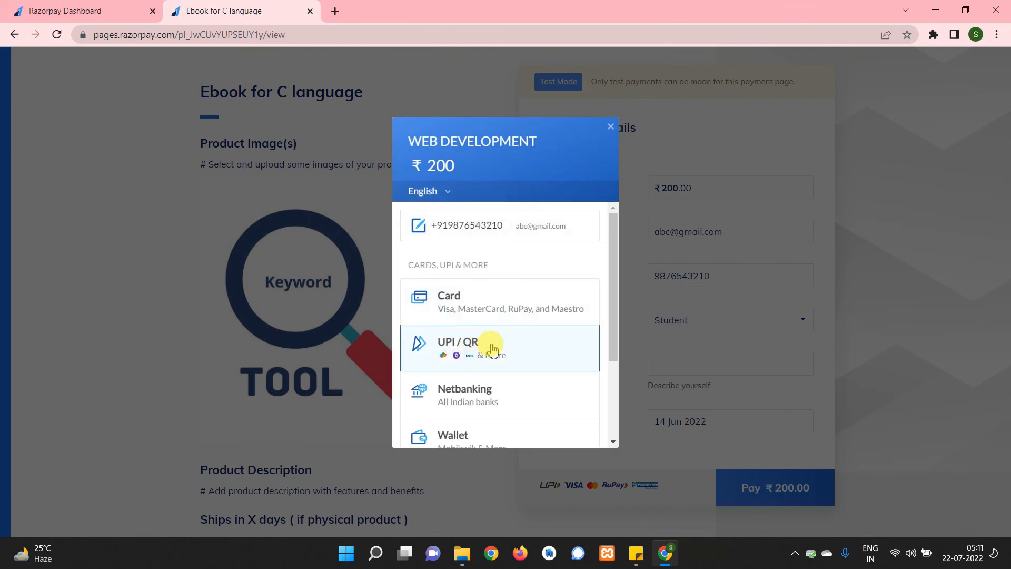
{"action": "left_click", "coordinate": [492, 349]}
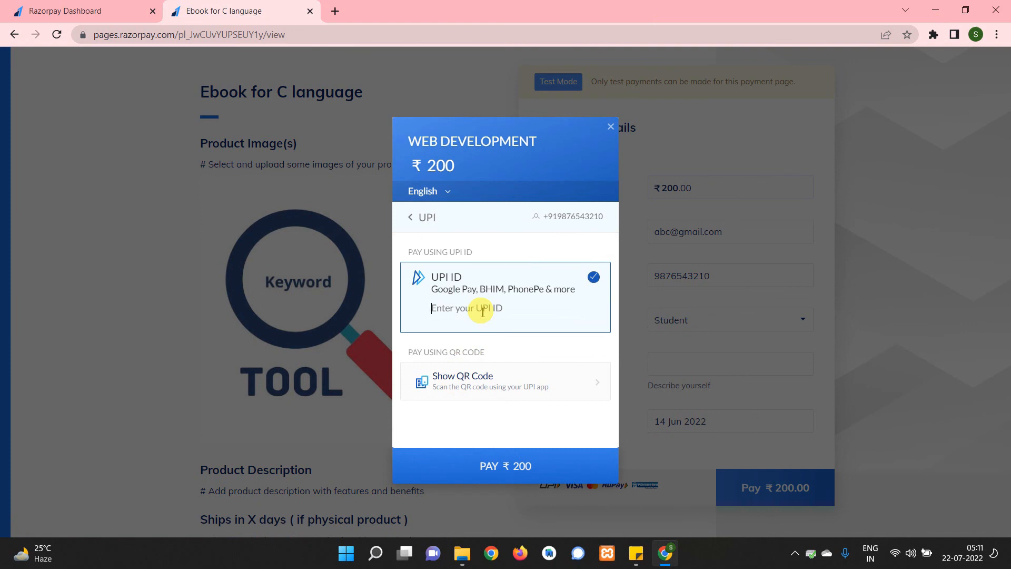
{"action": "key", "text": "ctrl+v"}
{"action": "left_click", "coordinate": [508, 466]}
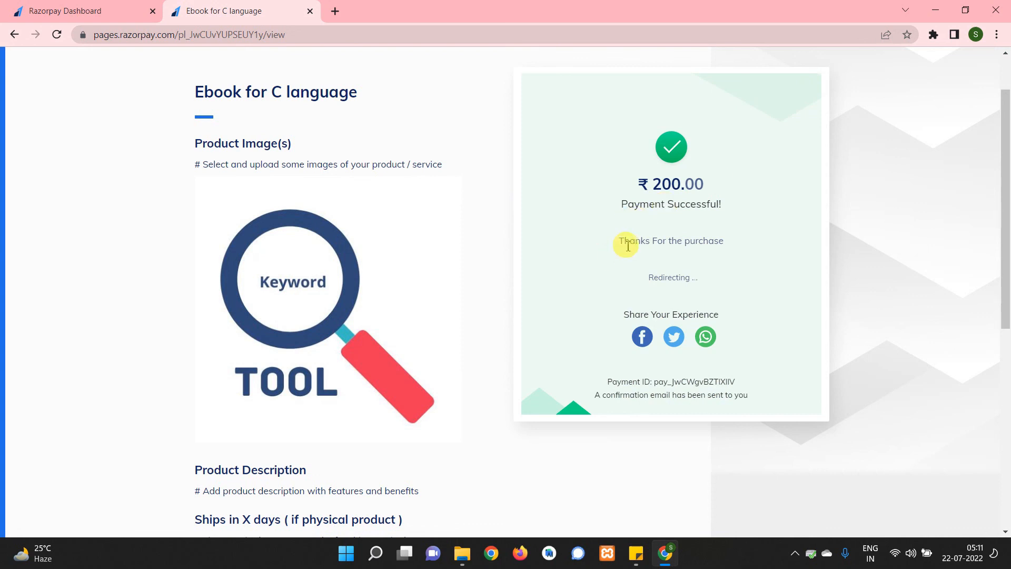
{"action": "left_click_drag", "start_coordinate": [618, 240], "coordinate": [730, 245]}
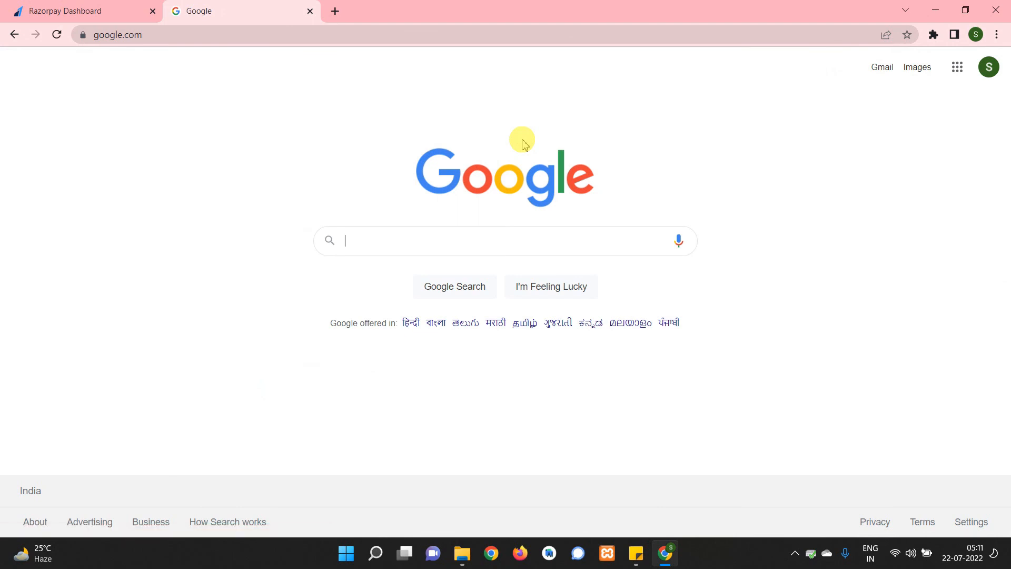
- Return to the dashboard's payment pages list, check the units sold and total sales, and open the Ebook for C language page's details
{"action": "left_click", "coordinate": [106, 8]}
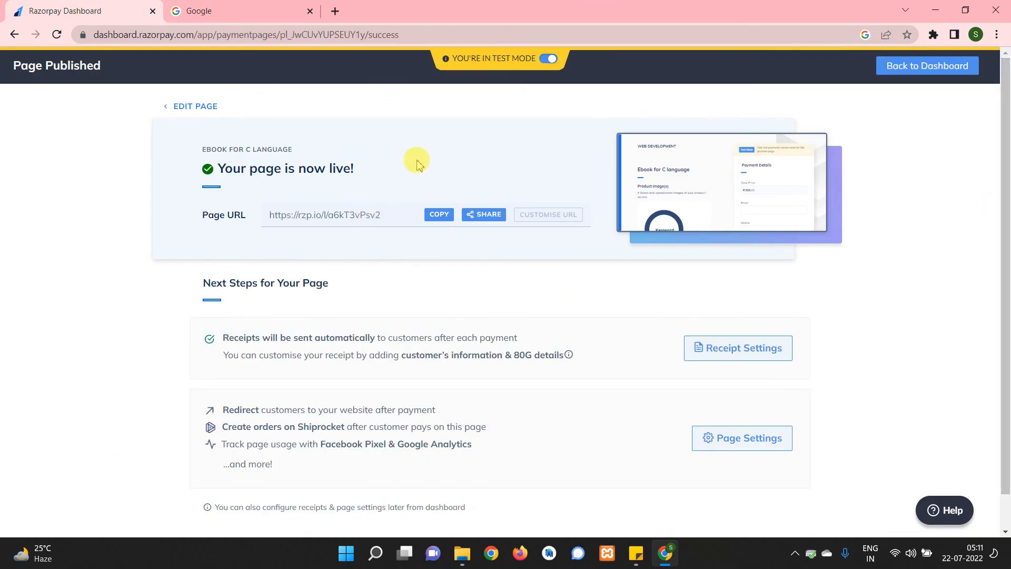
{"action": "left_click", "coordinate": [930, 67]}
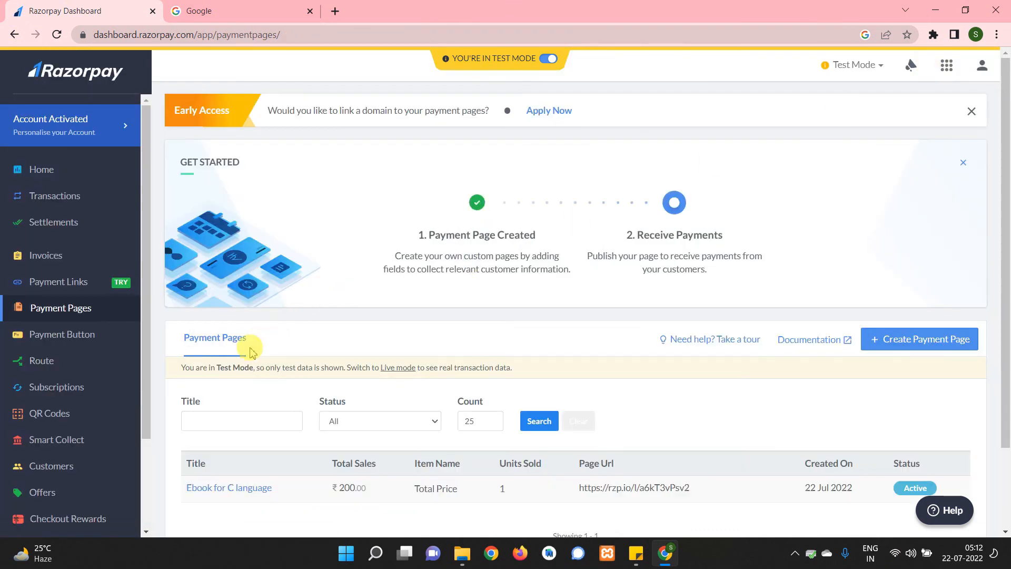
{"action": "scroll", "coordinate": [242, 350], "scroll_direction": "down", "scroll_amount": 2}
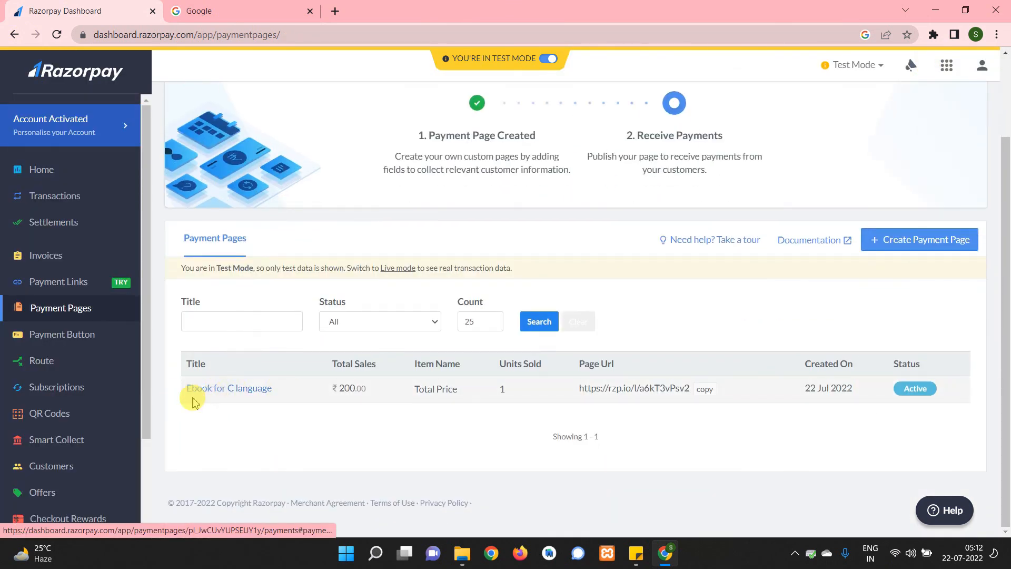
{"action": "left_click_drag", "start_coordinate": [494, 362], "coordinate": [550, 367]}
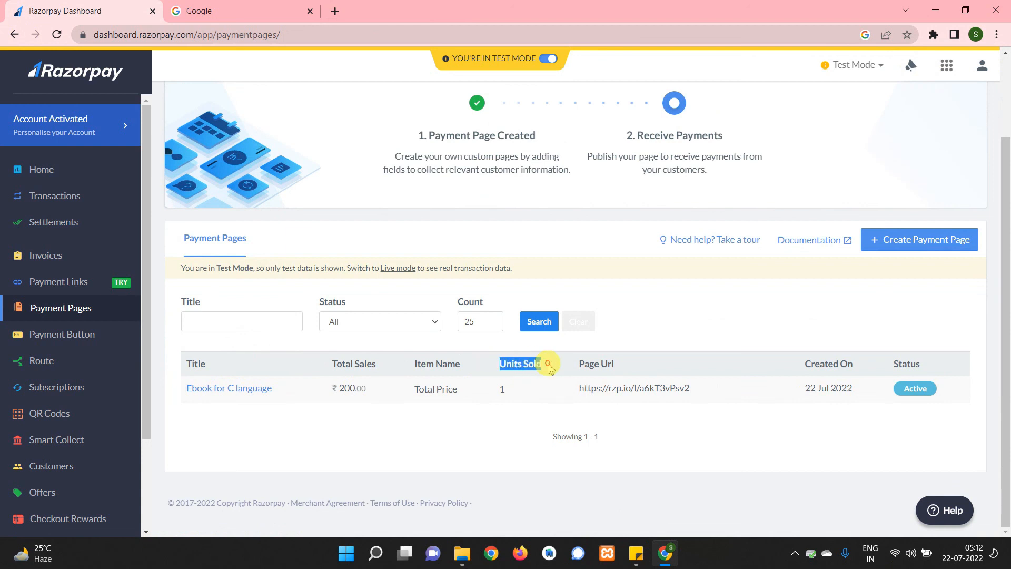
{"action": "left_click", "coordinate": [506, 385]}
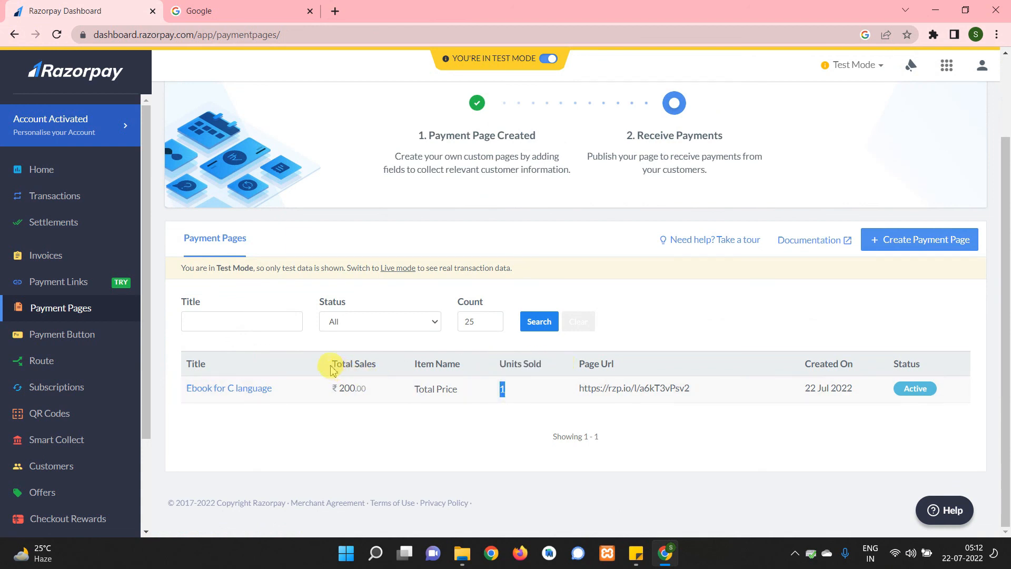
{"action": "left_click_drag", "start_coordinate": [332, 370], "coordinate": [393, 372]}
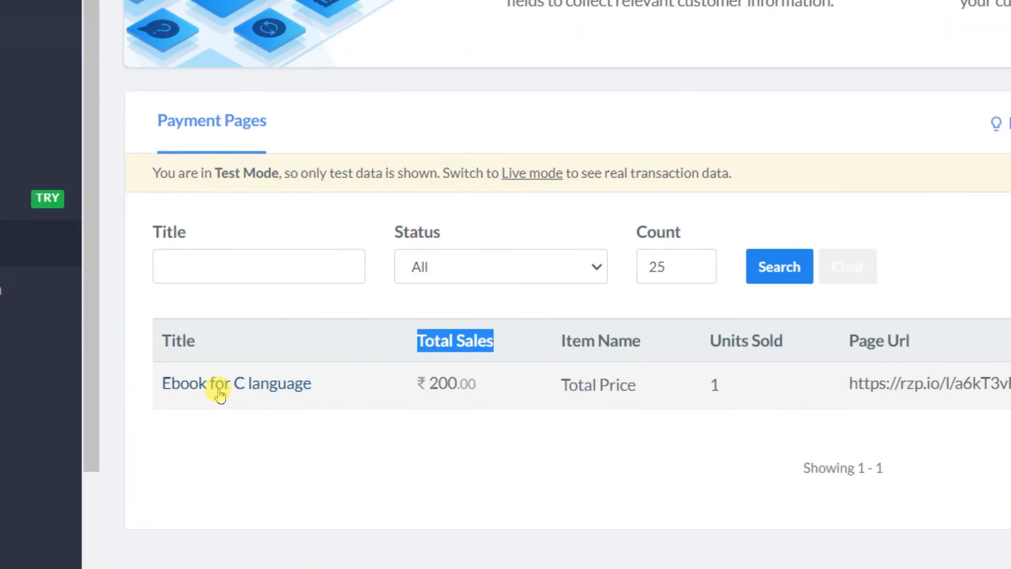
{"action": "left_click", "coordinate": [220, 395]}
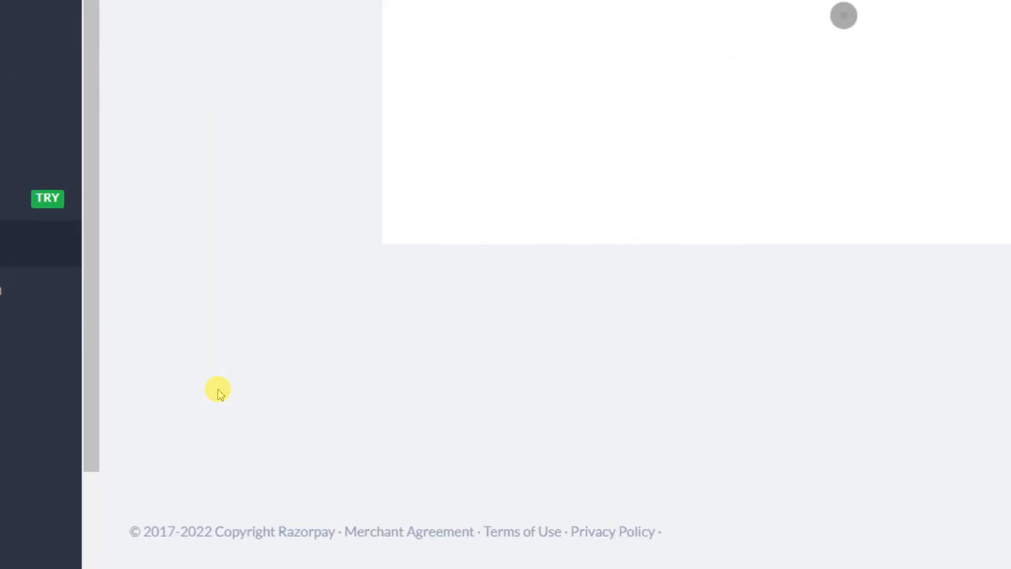